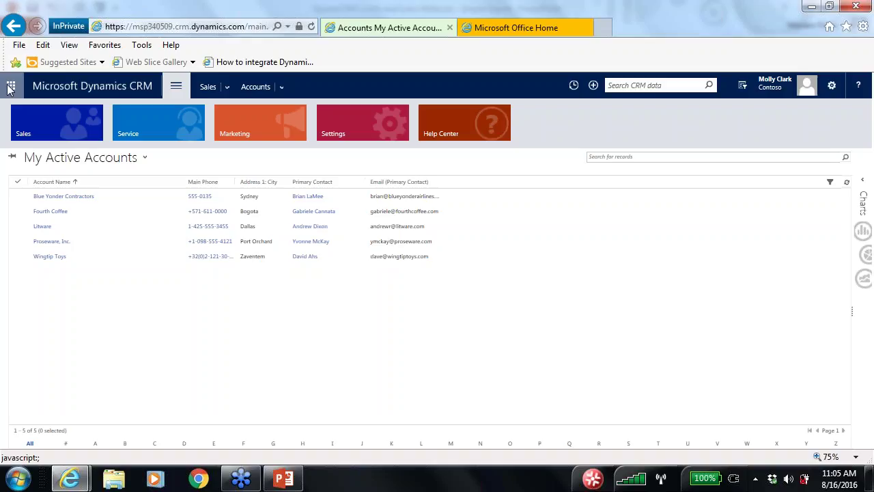
Step: Open the accounts list in the Sales area and examine its Export to Excel options, including Static Worksheet (Page only)
{"action": "left_click", "coordinate": [45, 125]}
{"action": "left_click", "coordinate": [143, 182]}
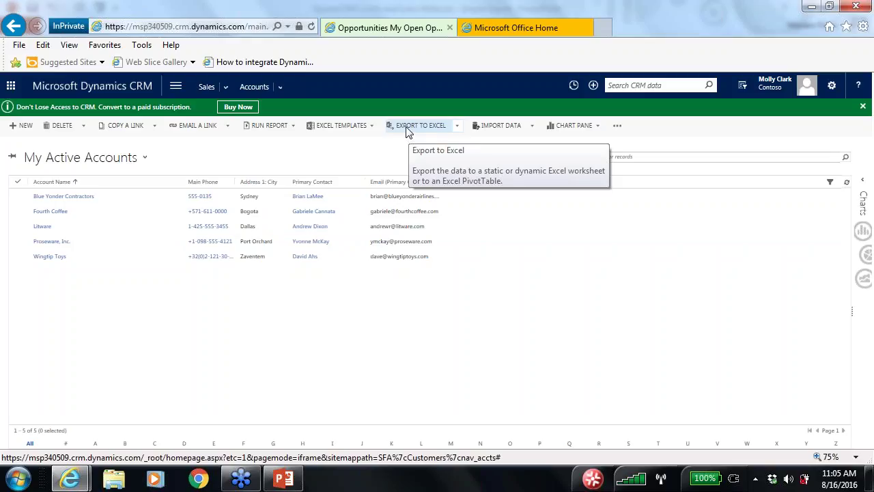
{"action": "left_click", "coordinate": [457, 129]}
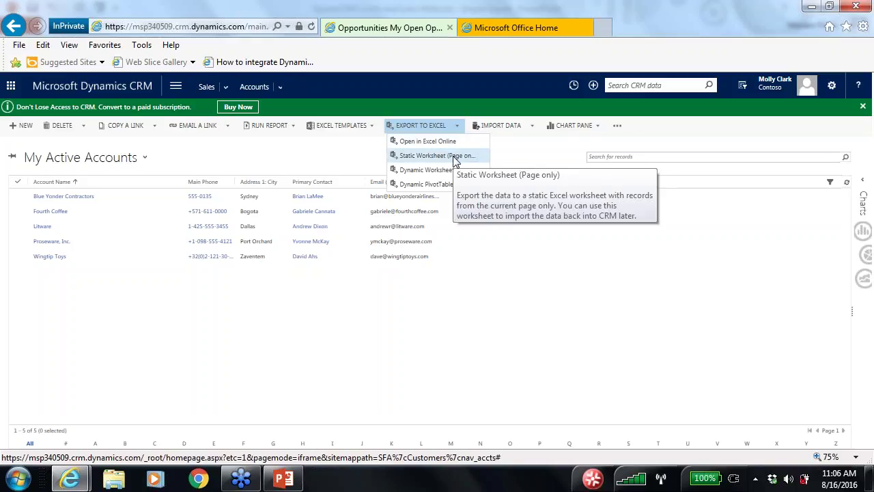
{"action": "left_click", "coordinate": [455, 157]}
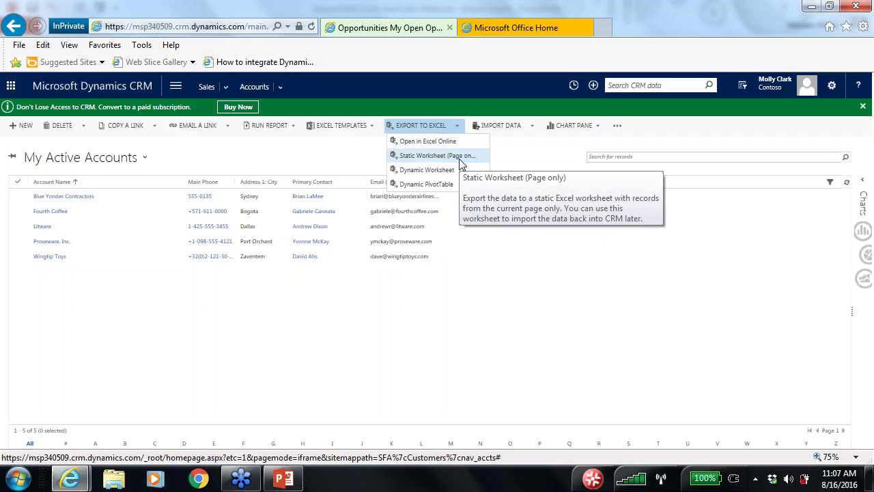
Step: Switch the accounts list to the Accounts I Follow view and look through the available system views
{"action": "left_click", "coordinate": [144, 159]}
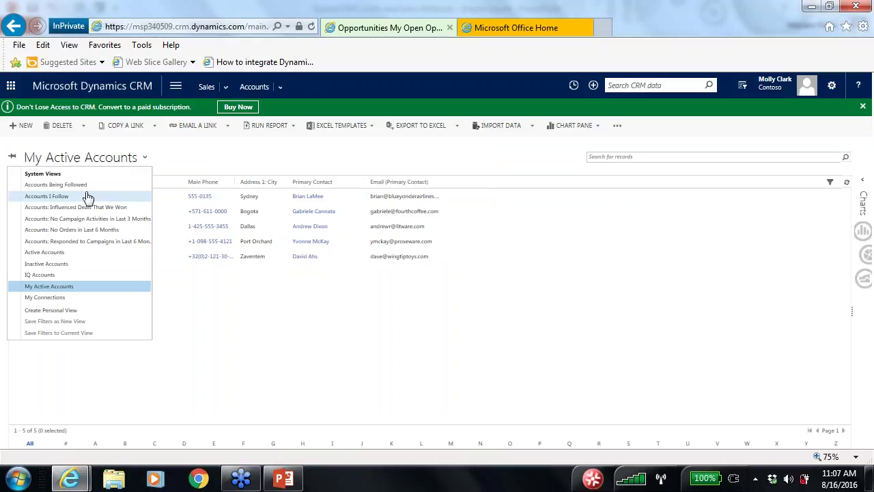
{"action": "left_click", "coordinate": [87, 196]}
{"action": "left_click", "coordinate": [129, 161]}
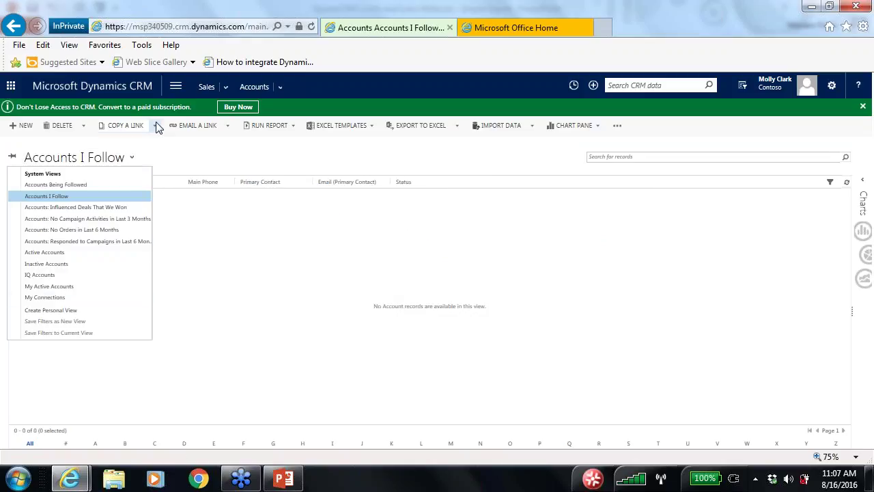
Step: Open the cases list in the Service area and switch it to the Active Cases view
{"action": "left_click", "coordinate": [178, 87]}
{"action": "left_click", "coordinate": [169, 121]}
{"action": "left_click", "coordinate": [222, 186]}
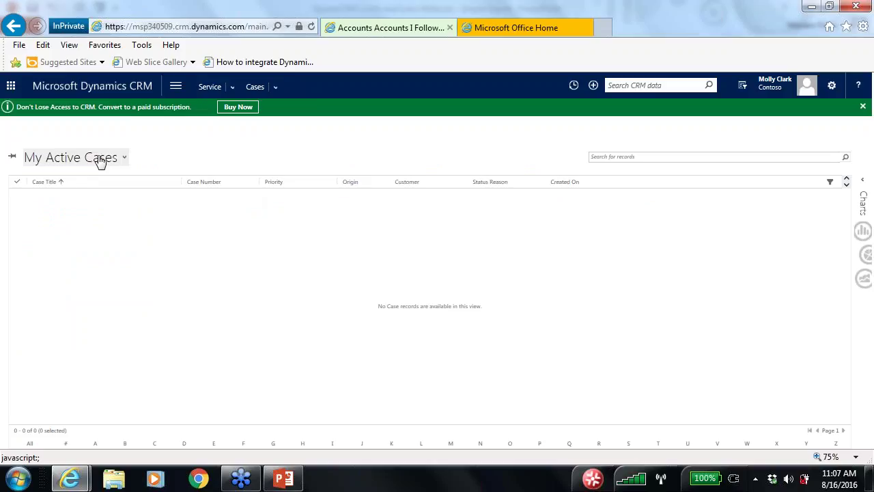
{"action": "left_click", "coordinate": [124, 159]}
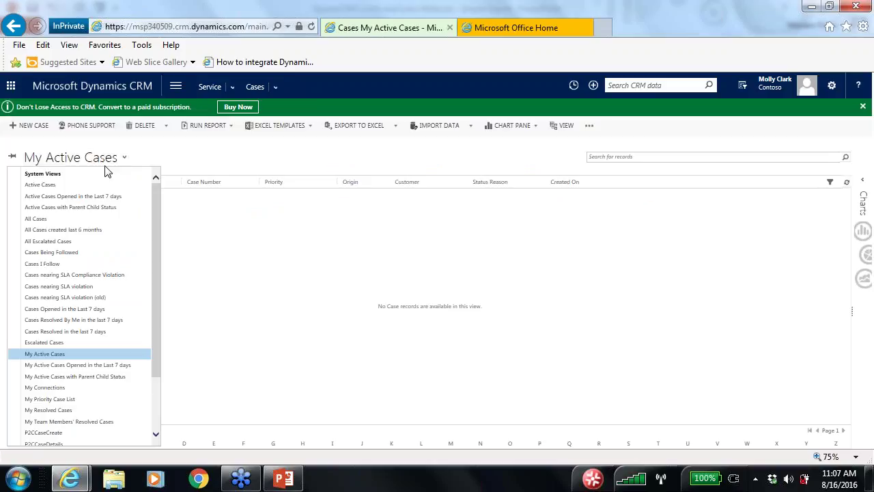
{"action": "left_click", "coordinate": [92, 185]}
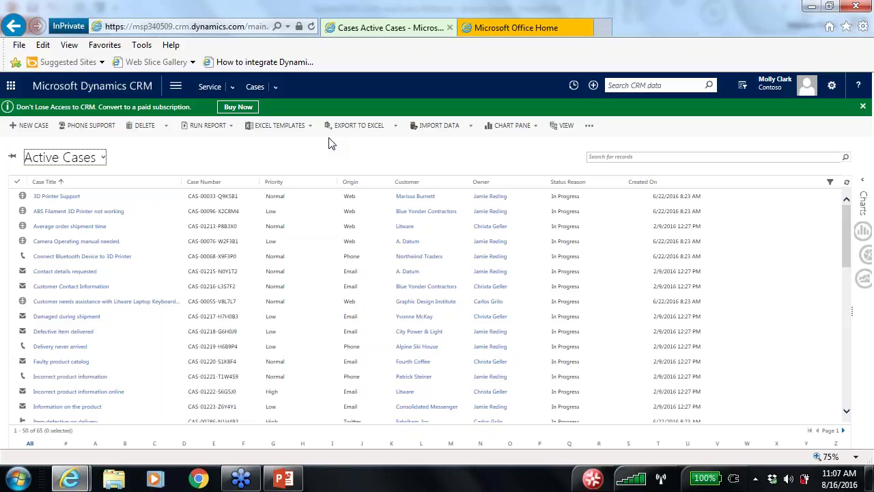
Step: Open the opportunities list in the Sales area
{"action": "left_click", "coordinate": [175, 85]}
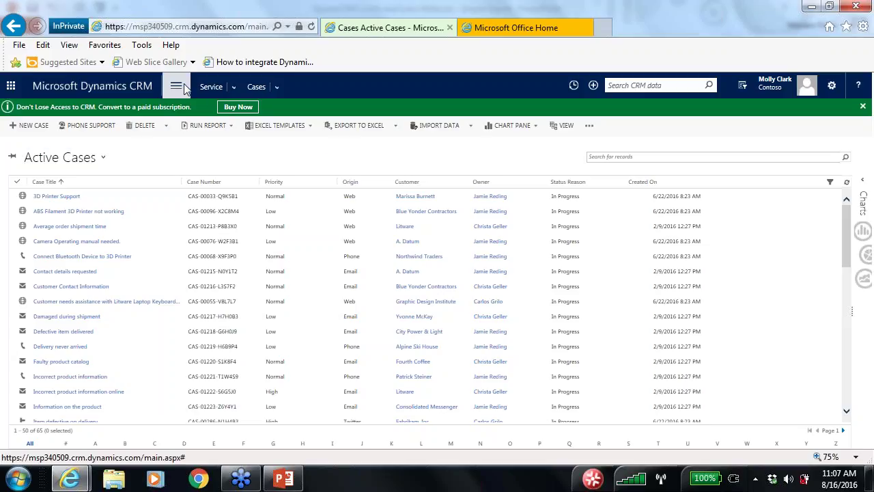
{"action": "left_click", "coordinate": [359, 118]}
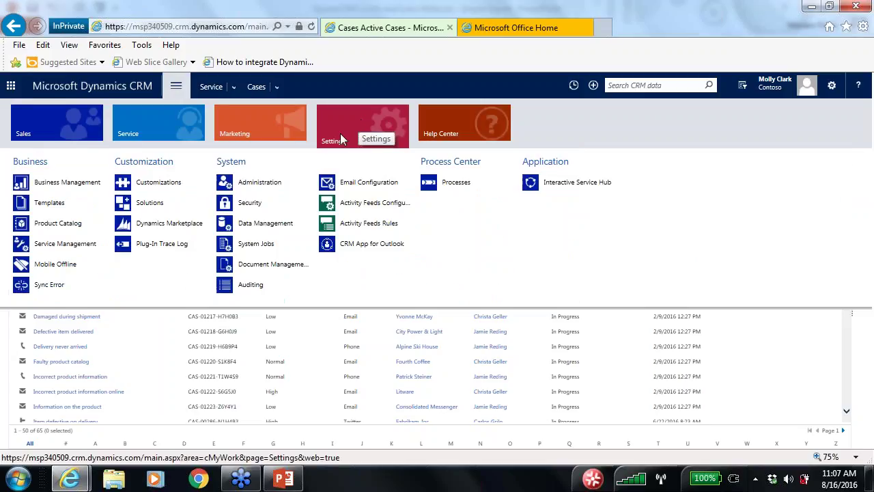
{"action": "left_click", "coordinate": [80, 128]}
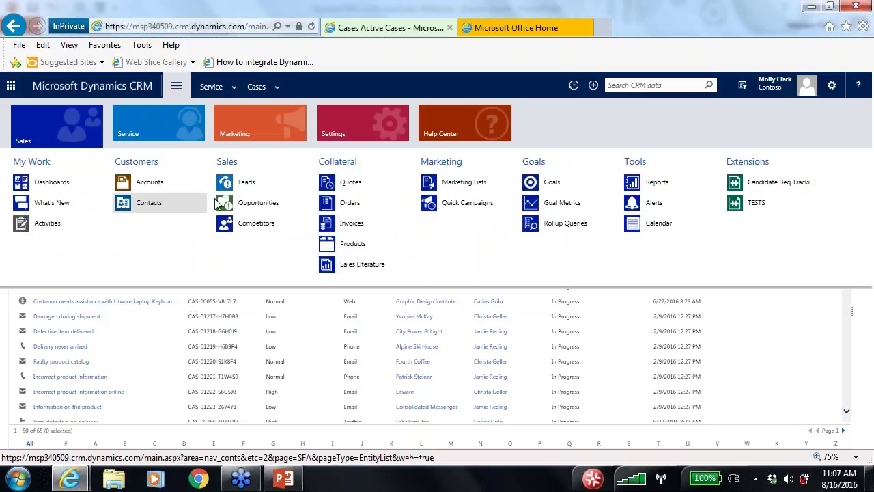
{"action": "left_click", "coordinate": [272, 205]}
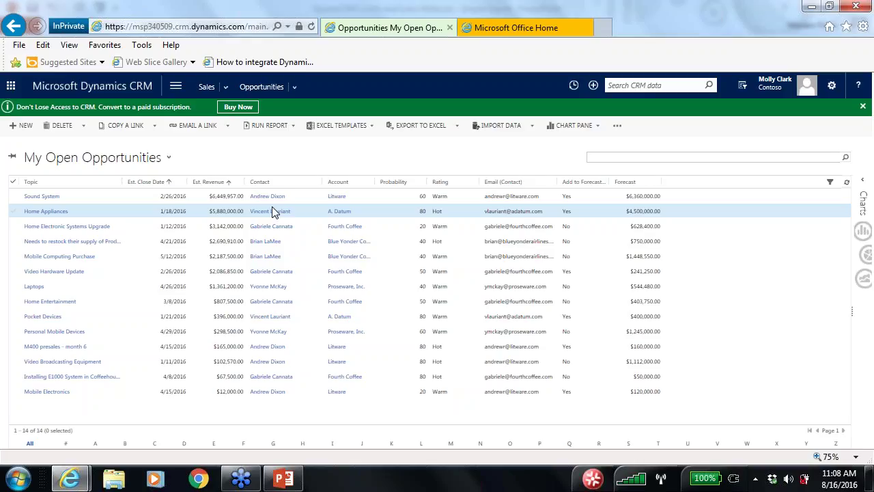
Step: Start an Advanced Find on Opportunities with the saved view set to [new]
{"action": "left_click", "coordinate": [742, 87]}
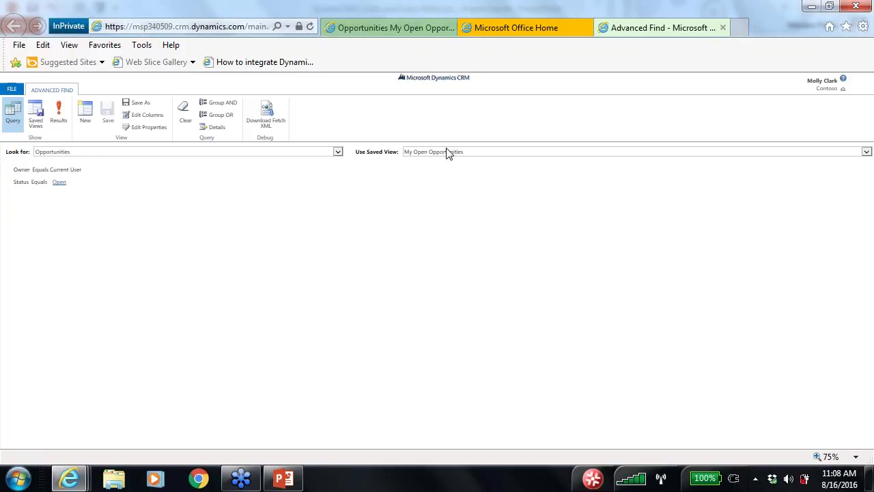
{"action": "left_click", "coordinate": [463, 156]}
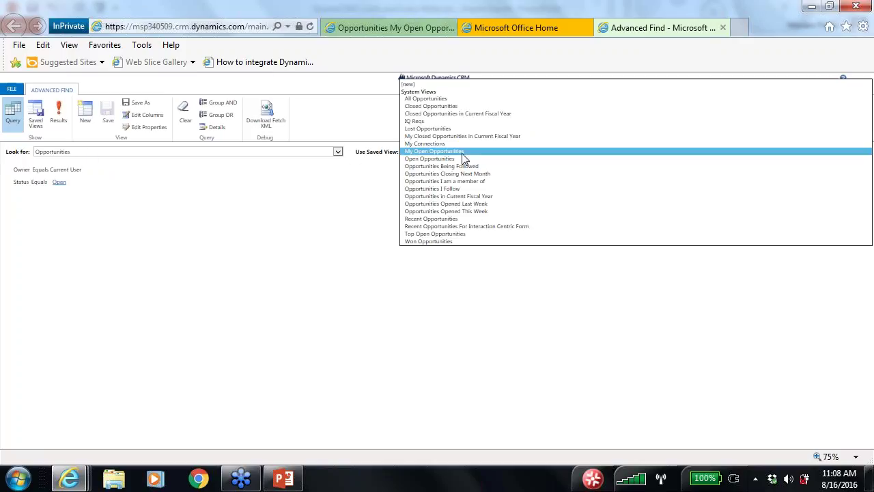
{"action": "left_click", "coordinate": [430, 86]}
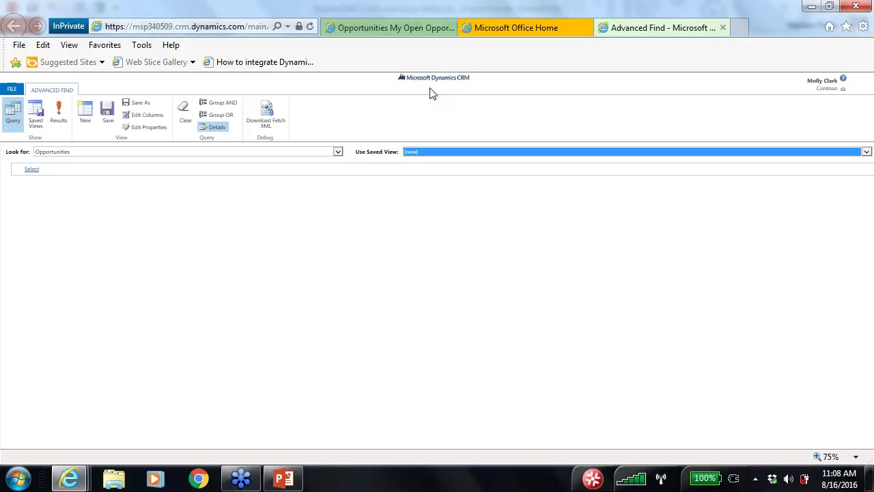
Step: Add the criterion Owner Equals Current User to the opportunity query
{"action": "left_click", "coordinate": [120, 174]}
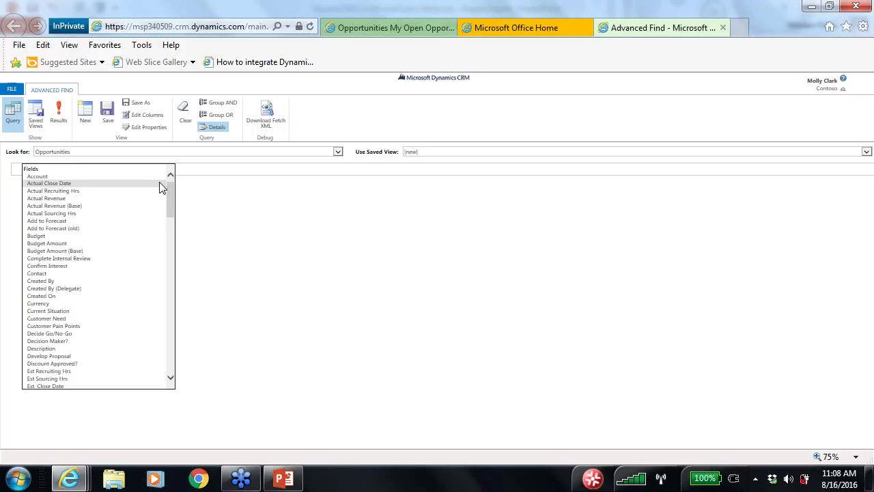
{"action": "left_click_drag", "start_coordinate": [173, 197], "coordinate": [168, 238]}
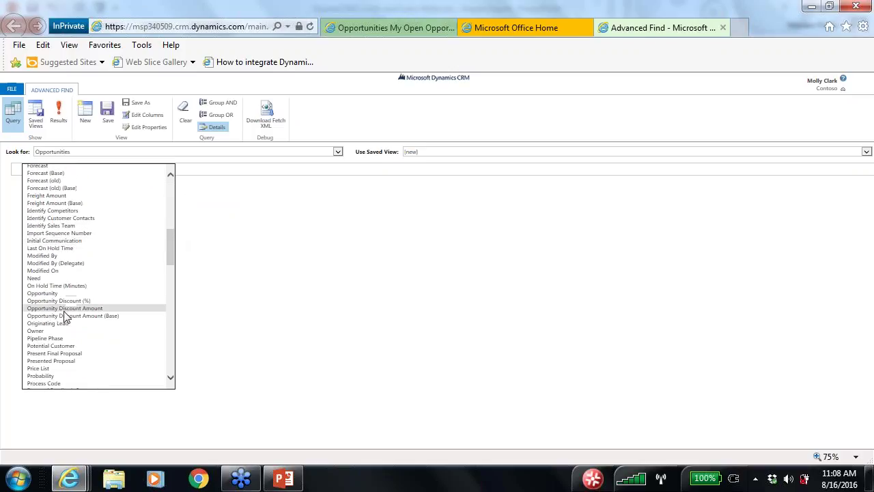
{"action": "left_click", "coordinate": [54, 334]}
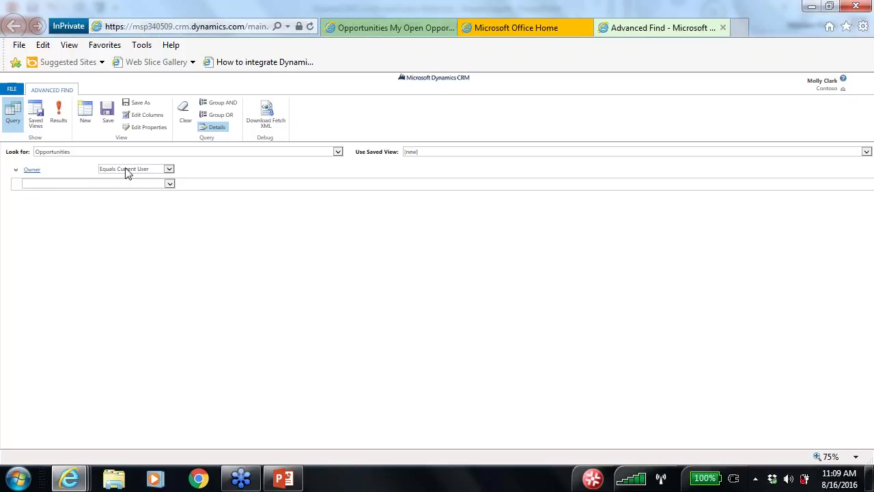
Step: Add the related Account record with the condition Owner Equals Current User, run the search and return to the query
{"action": "left_click", "coordinate": [170, 183]}
{"action": "left_click_drag", "start_coordinate": [171, 202], "coordinate": [176, 339]}
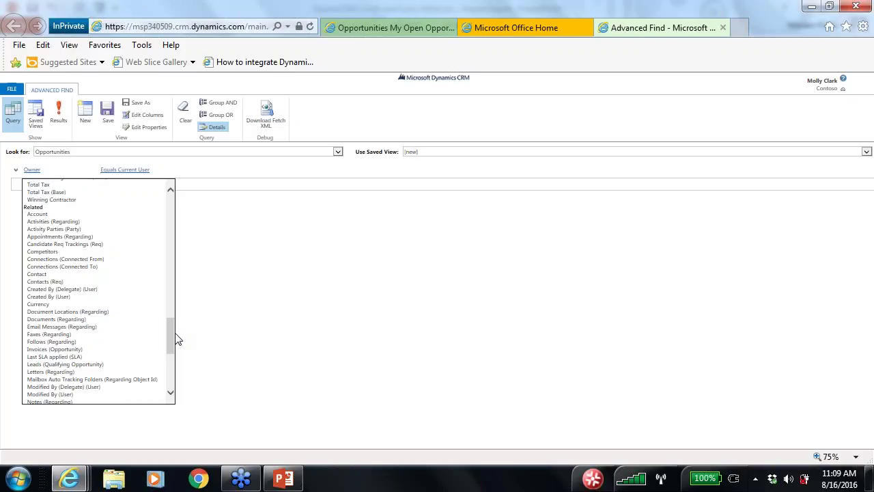
{"action": "left_click", "coordinate": [49, 216]}
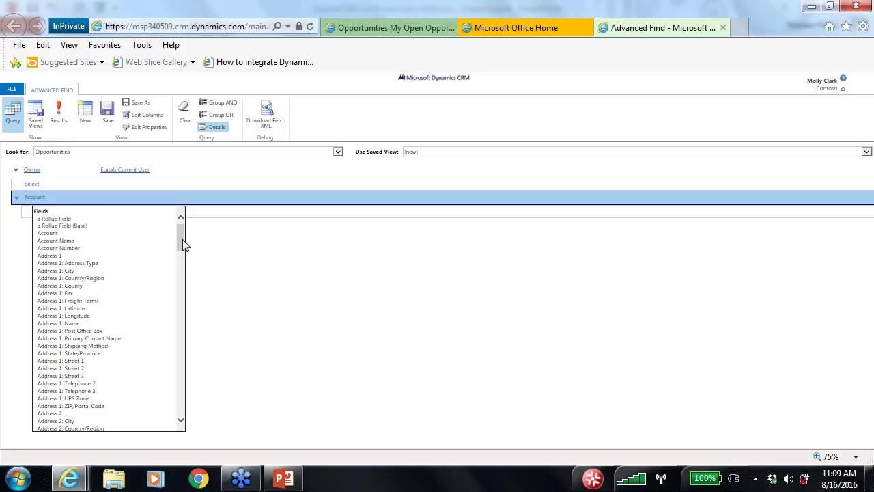
{"action": "left_click_drag", "start_coordinate": [183, 239], "coordinate": [189, 329]}
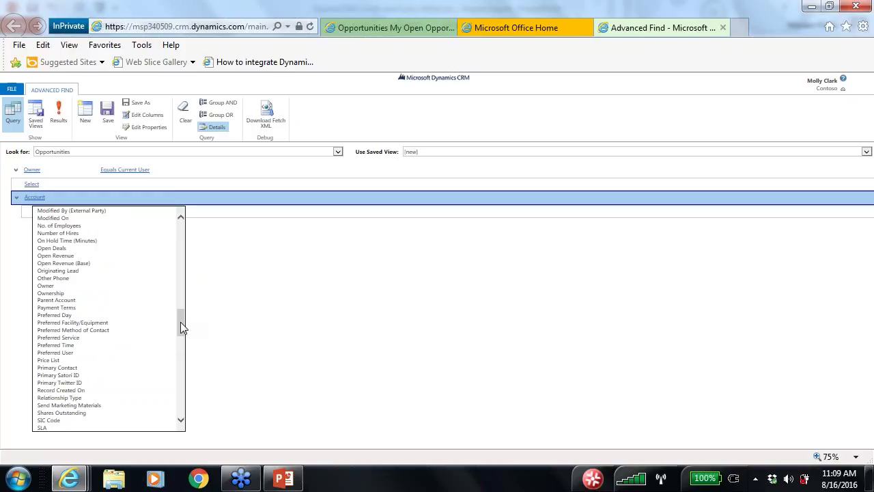
{"action": "left_click", "coordinate": [98, 287]}
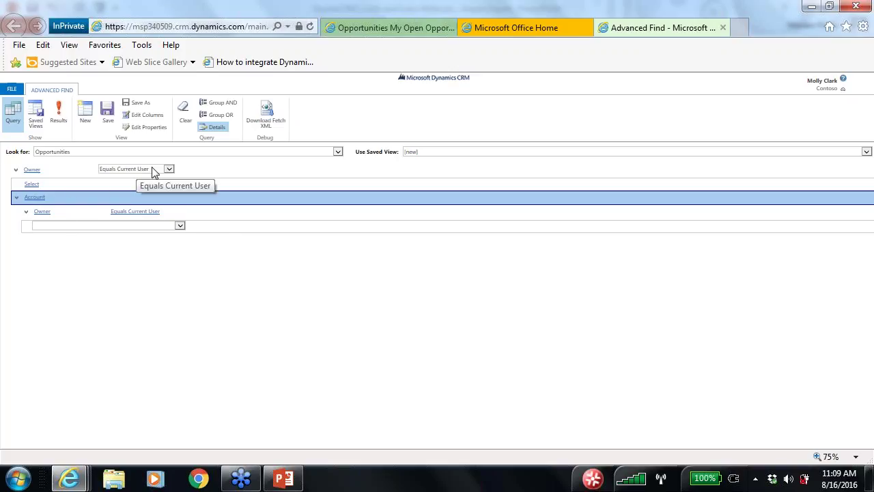
{"action": "left_click", "coordinate": [59, 115]}
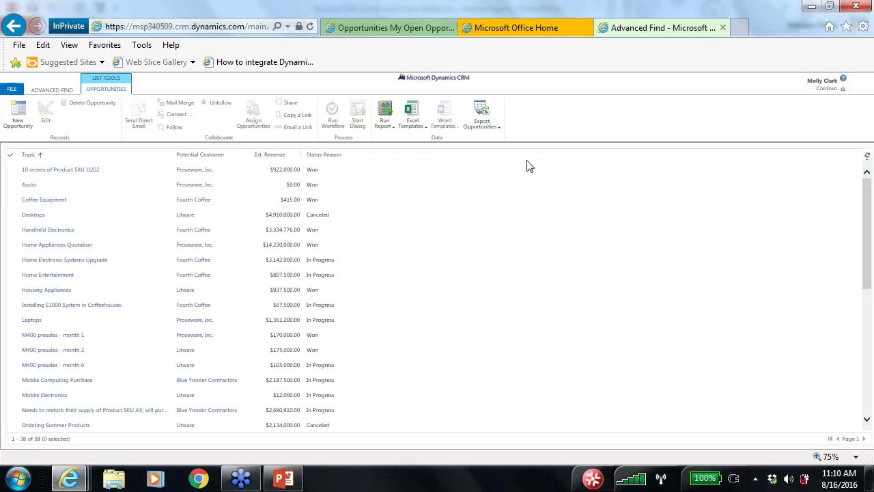
{"action": "left_click", "coordinate": [56, 93]}
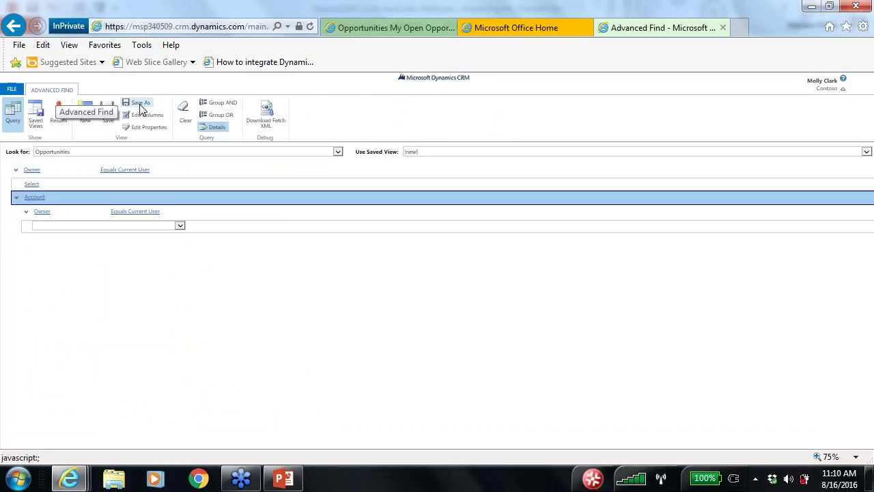
Step: Start adding columns to the query's view and select Account, Actual Close Date and Actual Revenue (Base)
{"action": "left_click", "coordinate": [155, 120]}
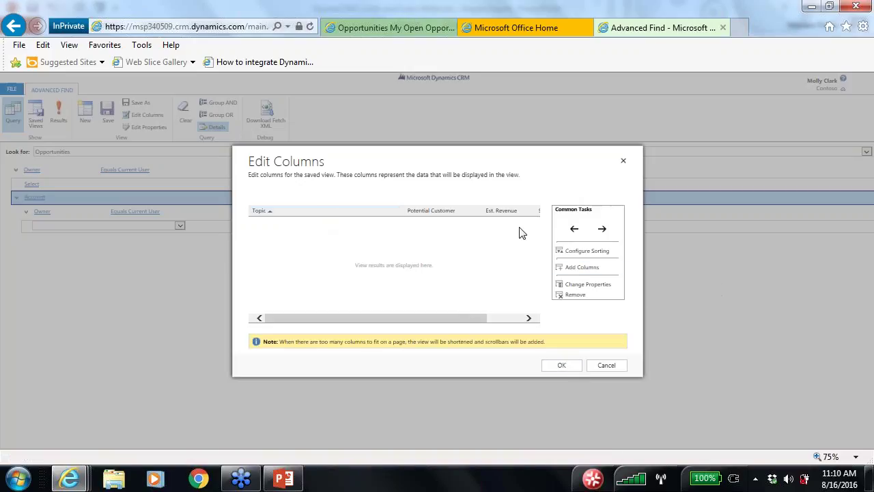
{"action": "left_click", "coordinate": [592, 271]}
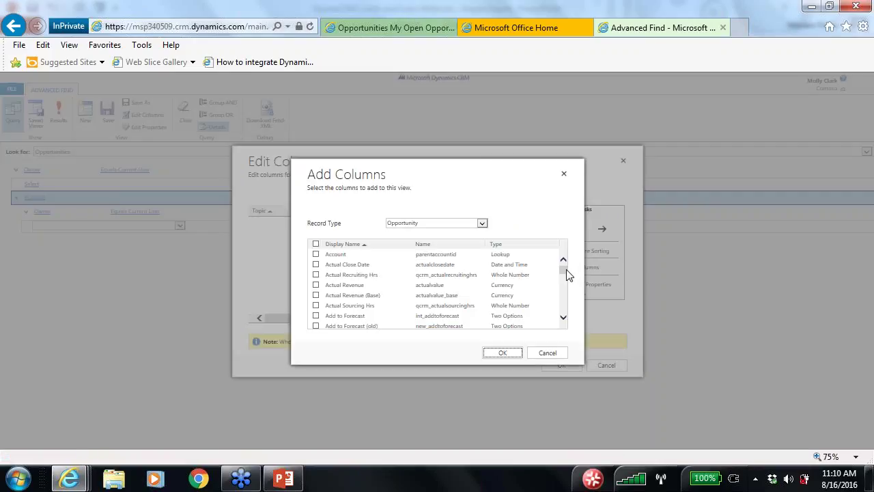
{"action": "left_click", "coordinate": [316, 254]}
{"action": "left_click", "coordinate": [316, 265]}
{"action": "left_click", "coordinate": [316, 296]}
Step: Select the additional columns Customer Need, Decide Go/No-Go, Decision Maker?, Develop Proposal and Discount Approved?
{"action": "left_click_drag", "start_coordinate": [562, 273], "coordinate": [566, 283]}
{"action": "left_click", "coordinate": [315, 256]}
{"action": "left_click", "coordinate": [315, 287]}
{"action": "left_click", "coordinate": [316, 277]}
{"action": "left_click", "coordinate": [316, 307]}
{"action": "left_click", "coordinate": [316, 319]}
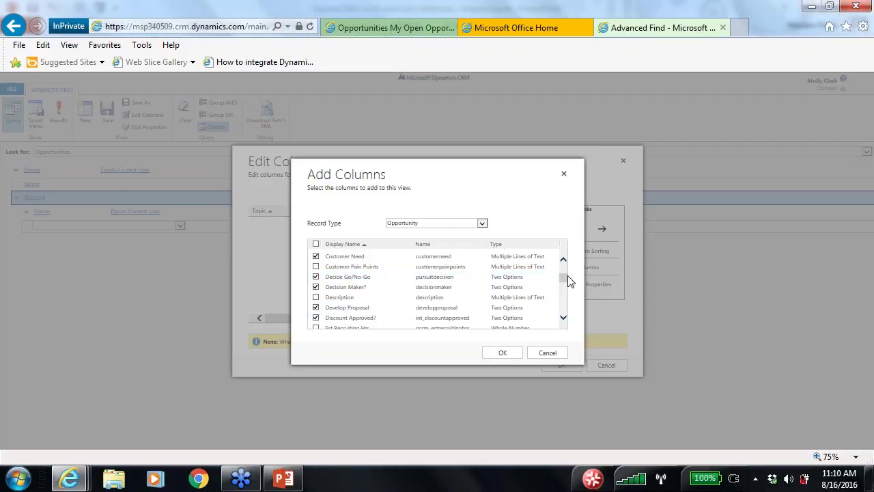
Step: Select the Est Sourcing Hrs, Est. Close Date, Est. Revenue (Base) and Evaluate Fit columns
{"action": "scroll", "coordinate": [566, 283], "scroll_direction": "down", "scroll_amount": 2}
{"action": "left_click", "coordinate": [316, 263]}
{"action": "left_click", "coordinate": [316, 273]}
{"action": "left_click", "coordinate": [316, 283]}
{"action": "left_click", "coordinate": [315, 294]}
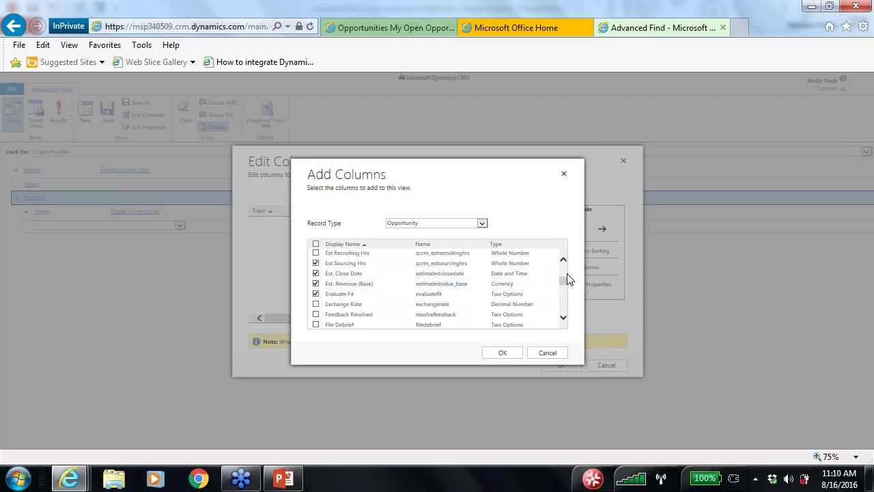
Step: Include the Owner and Priority columns in the selection and confirm adding the chosen columns
{"action": "left_click_drag", "start_coordinate": [568, 285], "coordinate": [568, 291]}
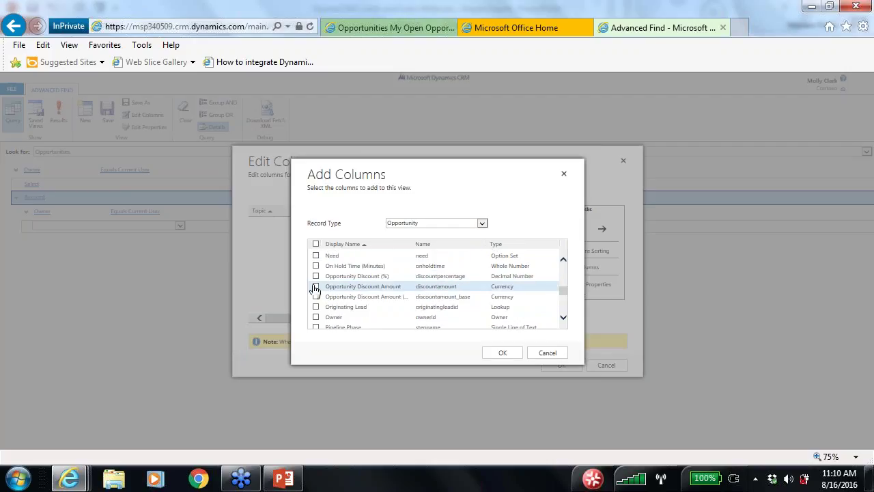
{"action": "left_click", "coordinate": [315, 317]}
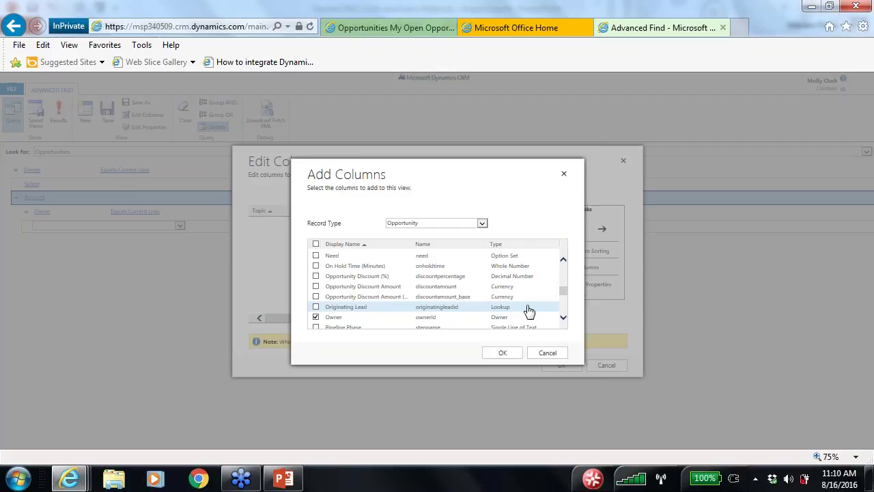
{"action": "left_click_drag", "start_coordinate": [564, 290], "coordinate": [564, 298]}
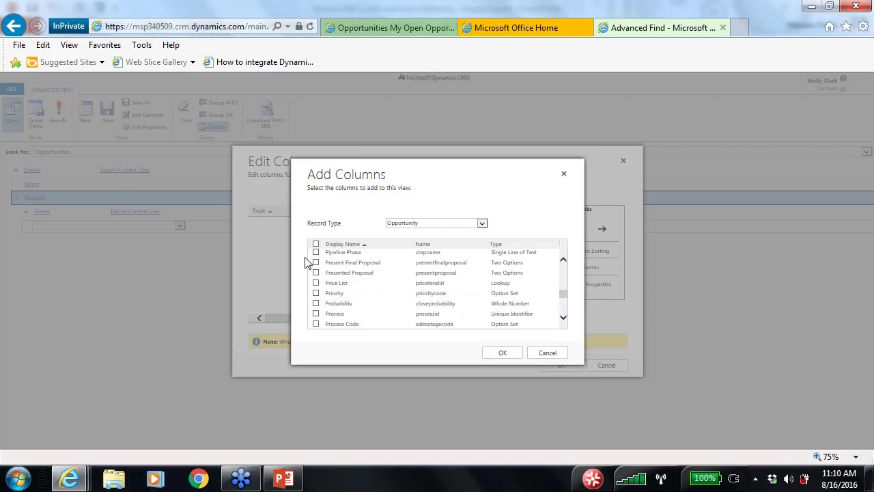
{"action": "left_click", "coordinate": [316, 293]}
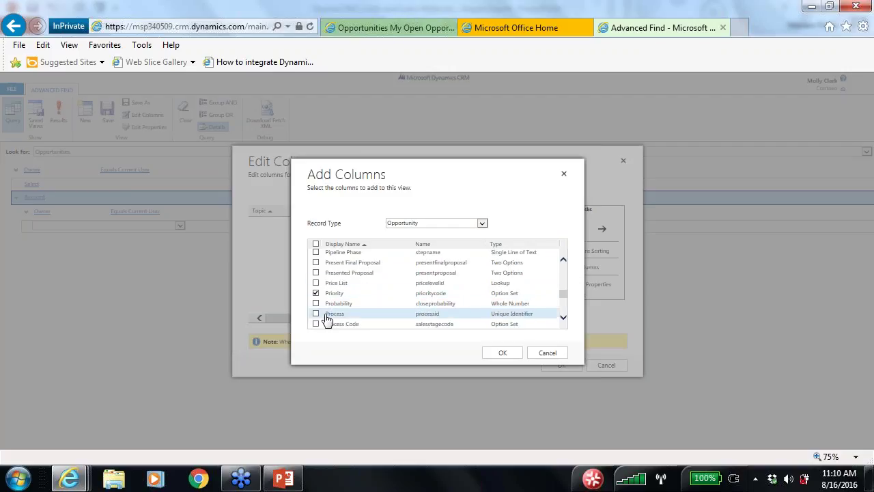
{"action": "left_click", "coordinate": [503, 352]}
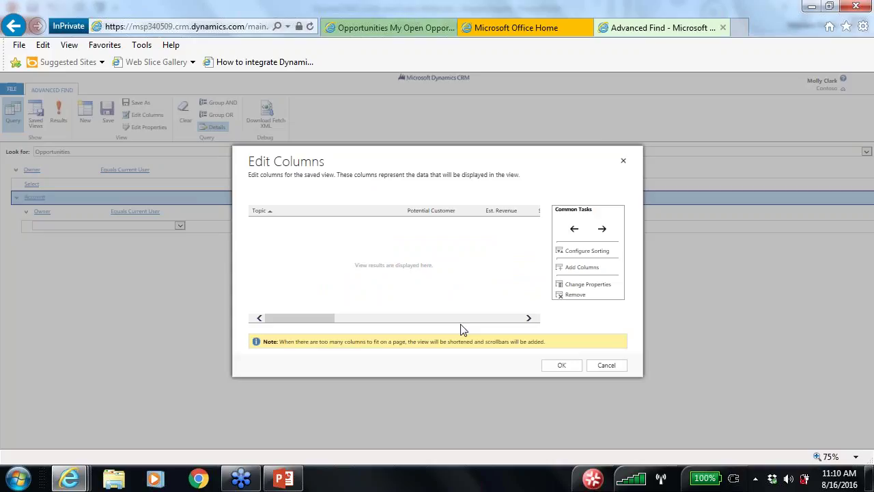
Step: Cancel the column edits and close the Advanced Find page without saving the query
{"action": "left_click", "coordinate": [607, 367]}
{"action": "left_click", "coordinate": [722, 28]}
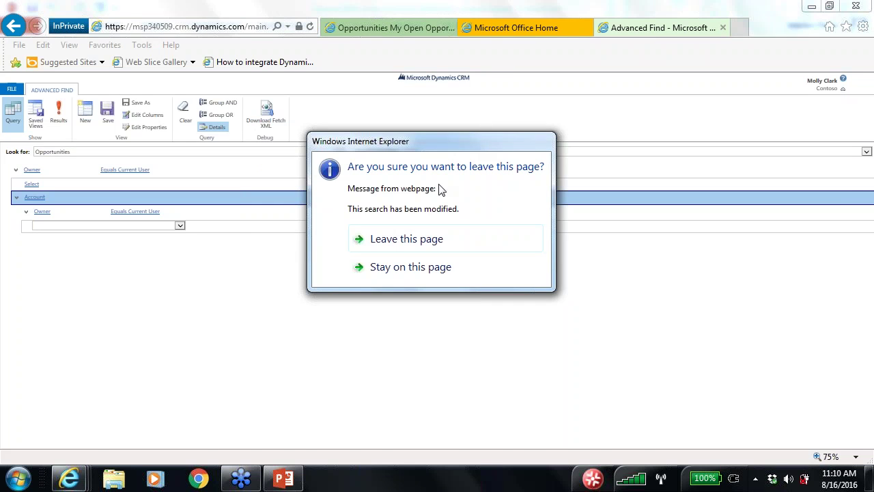
{"action": "left_click", "coordinate": [405, 237]}
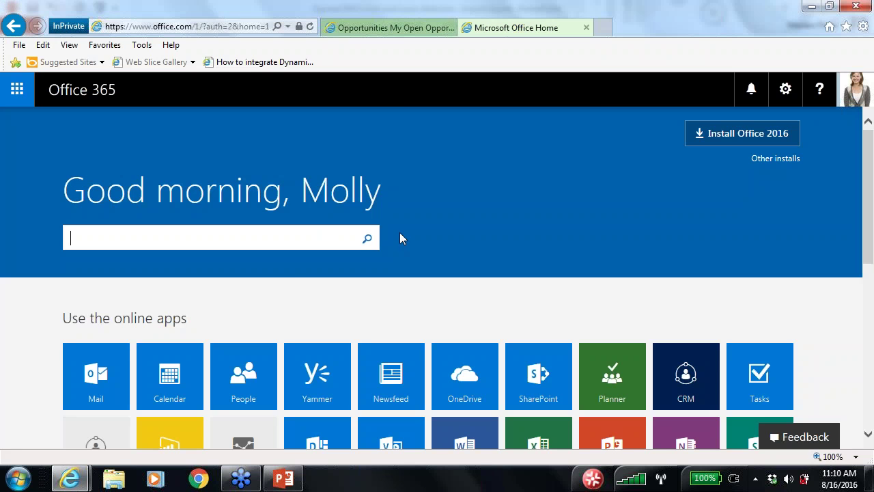
Step: Return to the CRM opportunities page and open the Data Management settings
{"action": "left_click", "coordinate": [398, 27]}
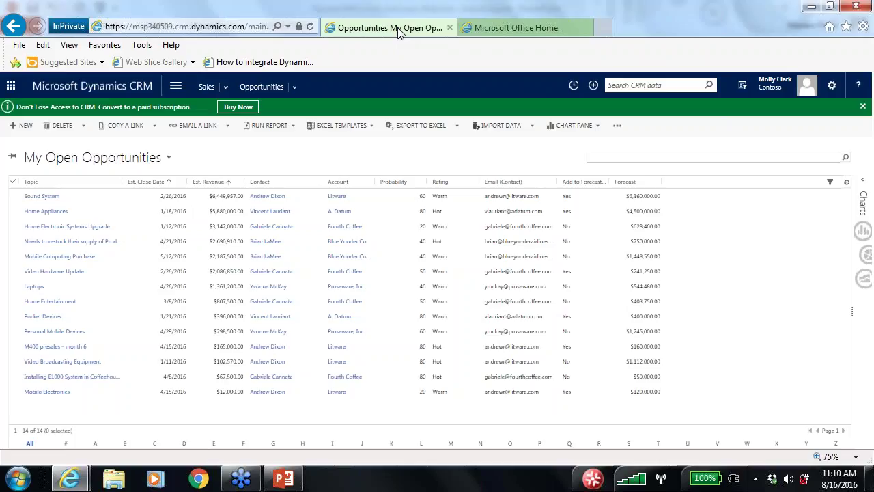
{"action": "left_click", "coordinate": [178, 89]}
{"action": "left_click", "coordinate": [363, 118]}
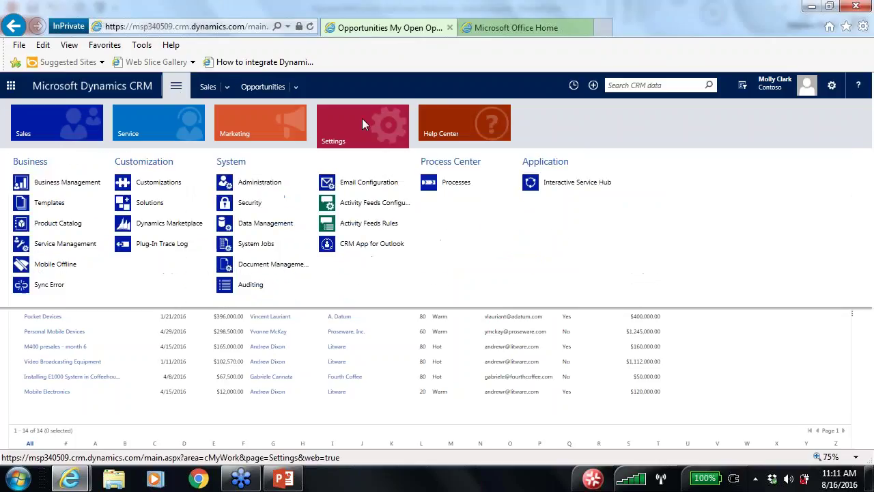
{"action": "left_click", "coordinate": [252, 228]}
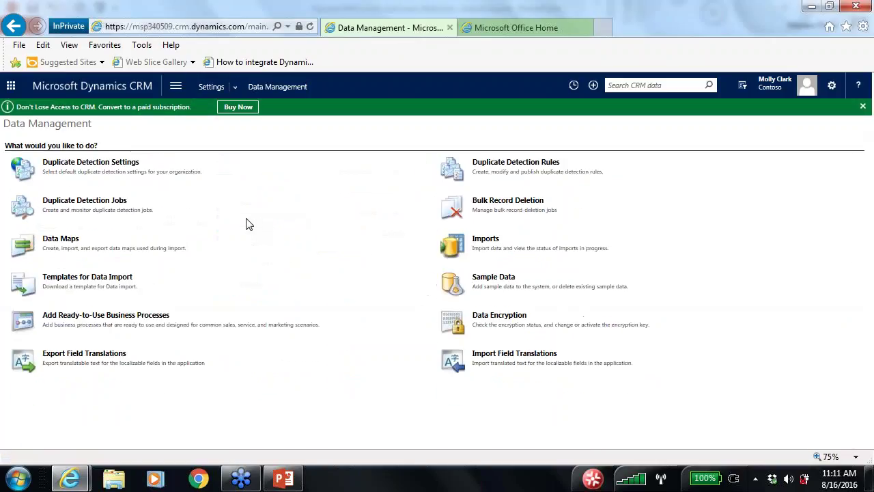
Step: Leave Data Management and open the Security Roles list in the Security settings
{"action": "left_click", "coordinate": [209, 88]}
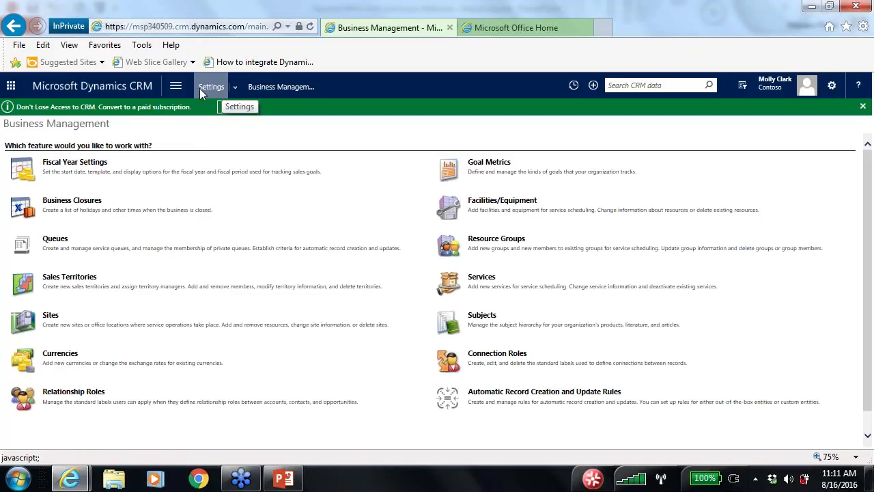
{"action": "left_click", "coordinate": [206, 88]}
{"action": "left_click", "coordinate": [355, 127]}
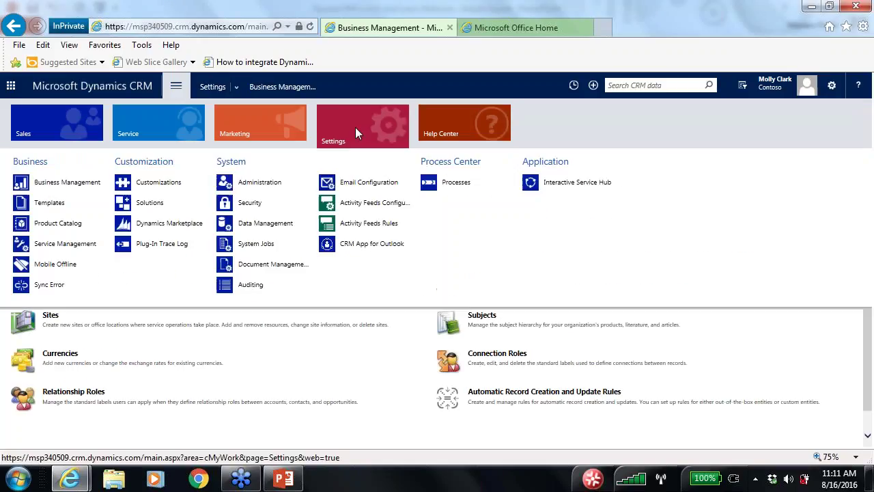
{"action": "left_click", "coordinate": [249, 213]}
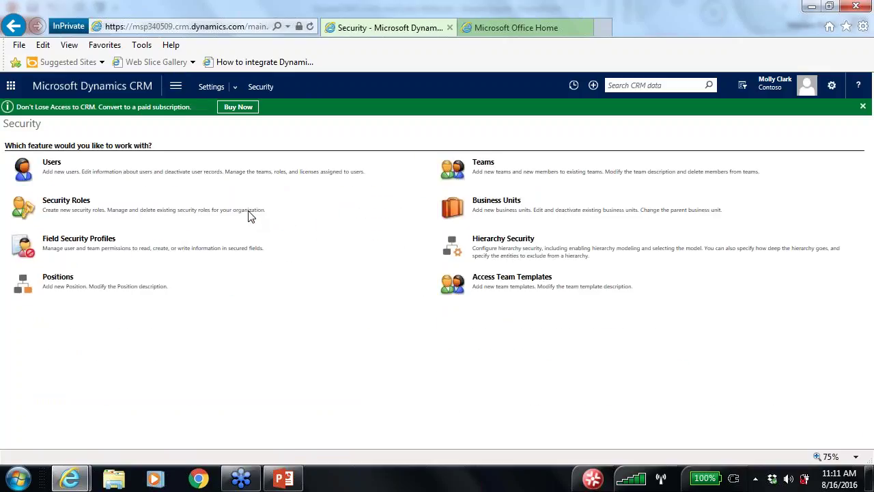
{"action": "left_click", "coordinate": [63, 204]}
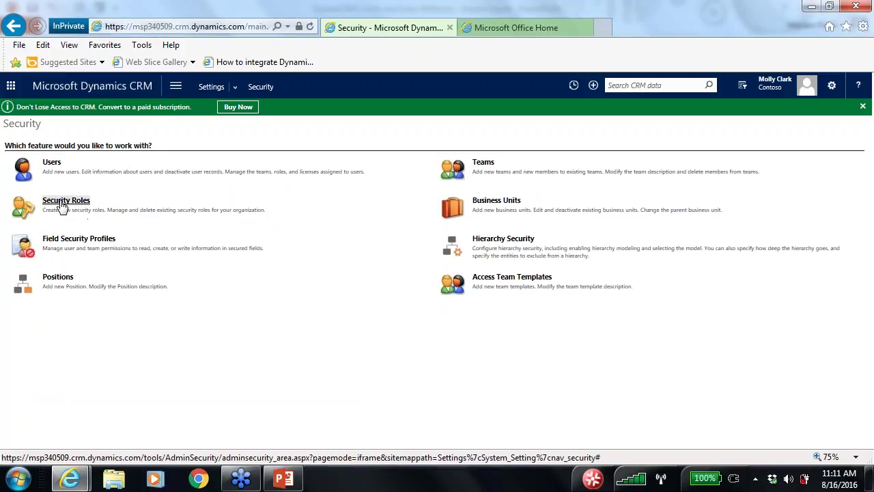
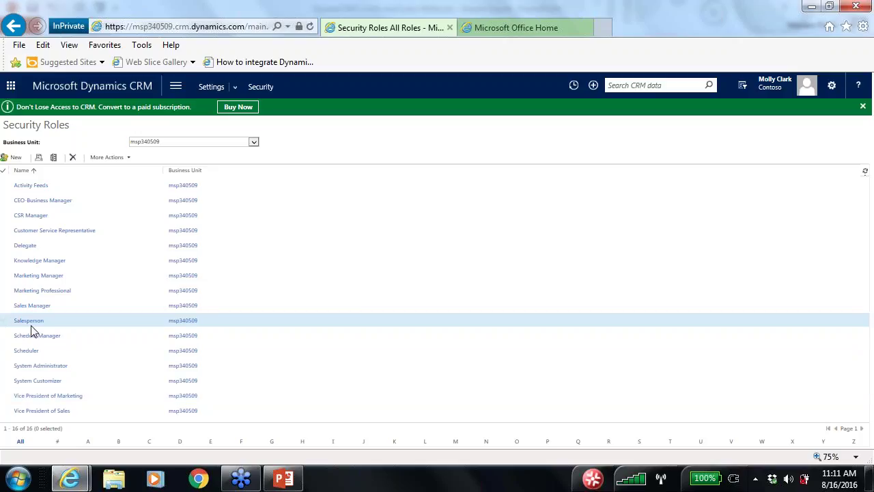
Step: Open the Salesperson security role and examine its Core Records permissions and the Business Management privacy-related privileges
{"action": "left_click", "coordinate": [31, 321]}
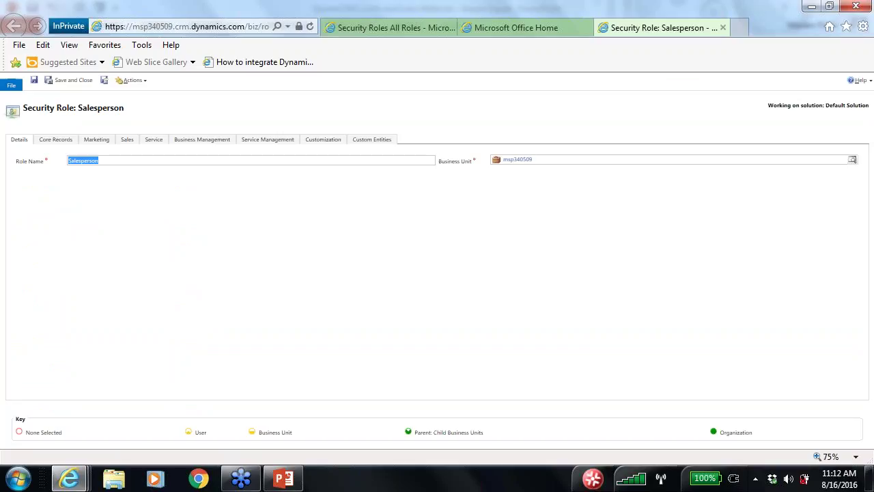
{"action": "left_click", "coordinate": [60, 141]}
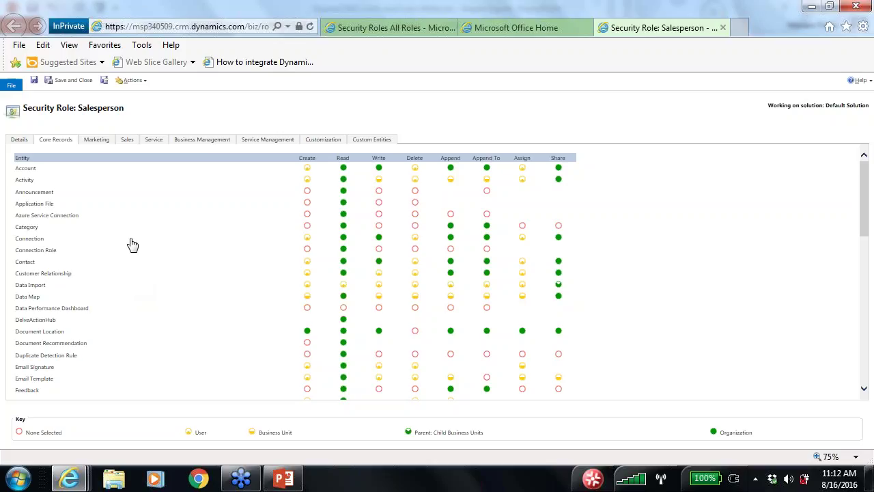
{"action": "left_click", "coordinate": [197, 141]}
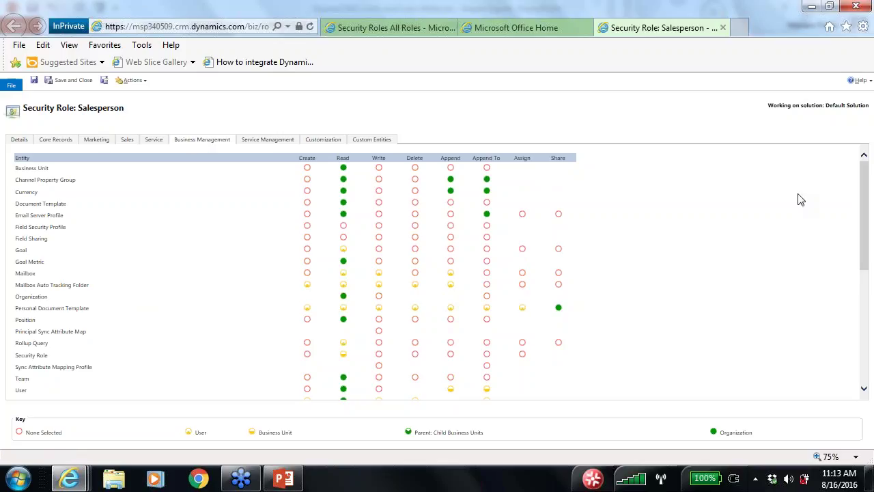
{"action": "left_click_drag", "start_coordinate": [865, 189], "coordinate": [873, 270]}
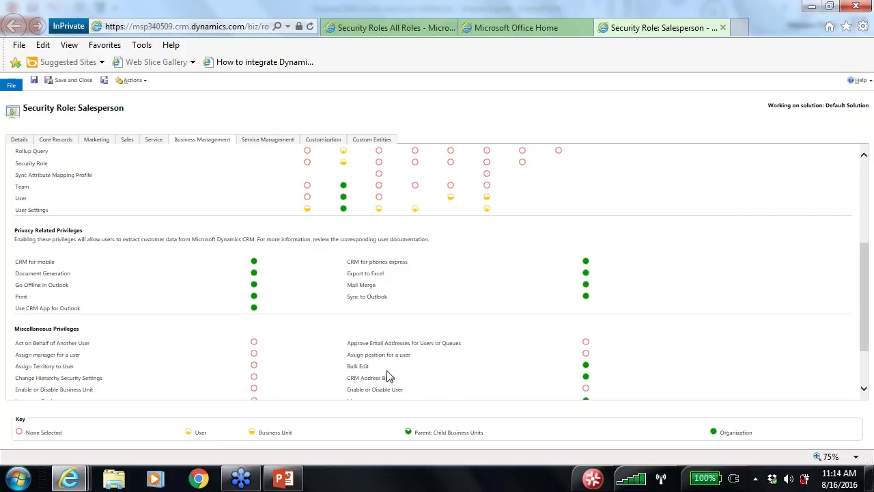
Step: Close the Salesperson role and open the Data Management settings from the CRM page
{"action": "left_click", "coordinate": [724, 29]}
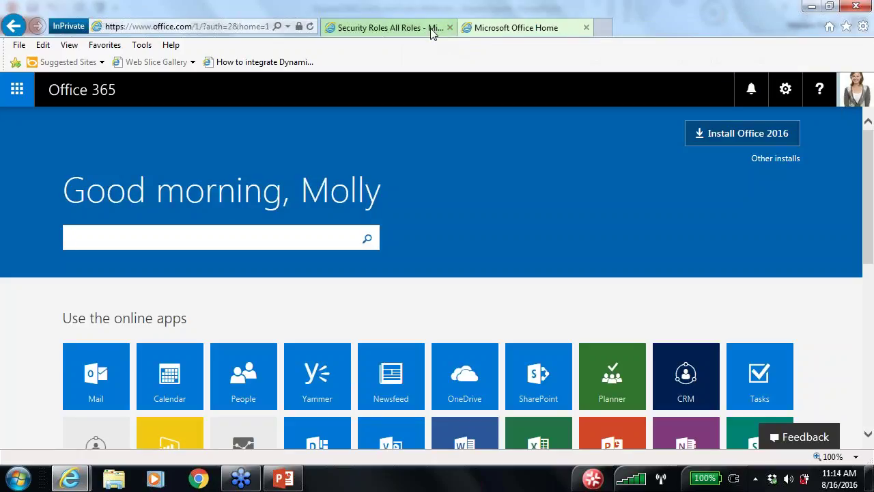
{"action": "left_click", "coordinate": [424, 30]}
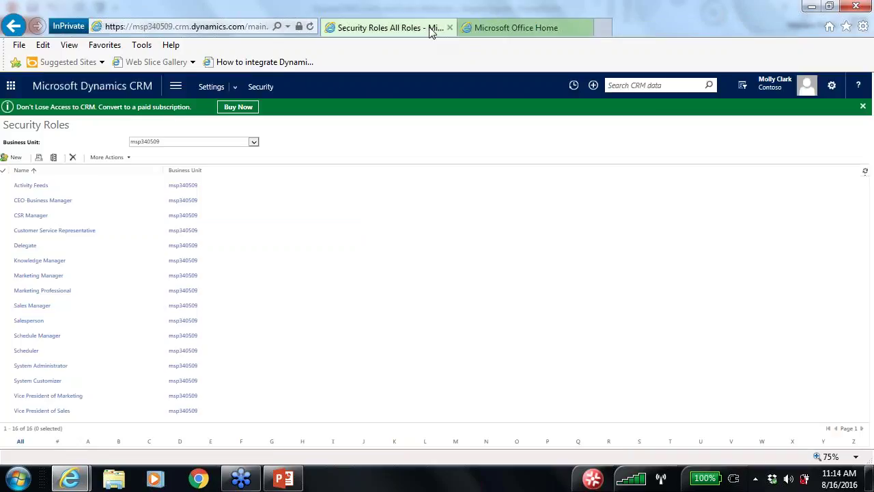
{"action": "left_click", "coordinate": [176, 86]}
{"action": "left_click", "coordinate": [357, 121]}
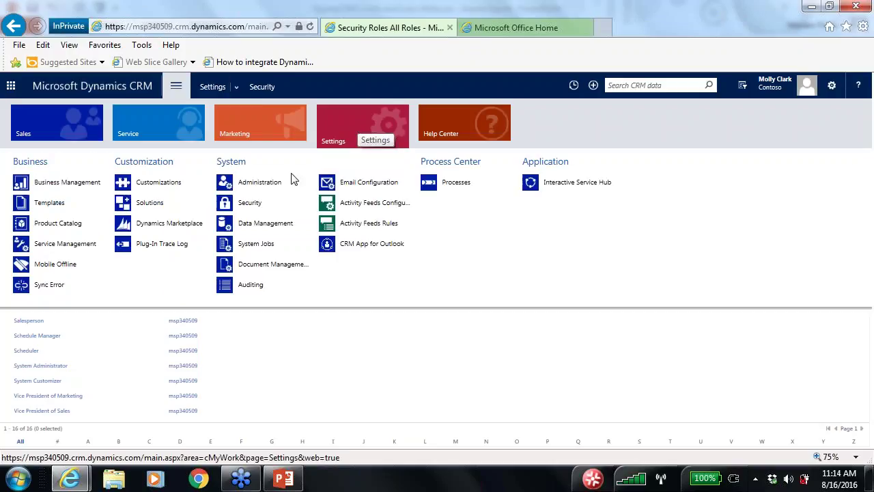
{"action": "left_click", "coordinate": [232, 230]}
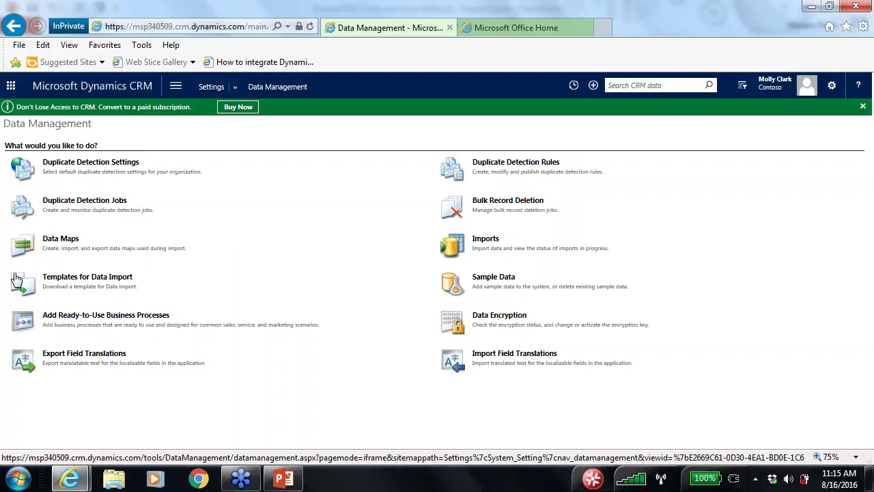
Step: Download and open the data import template for the Account record type
{"action": "left_click", "coordinate": [72, 283]}
{"action": "left_click", "coordinate": [543, 30]}
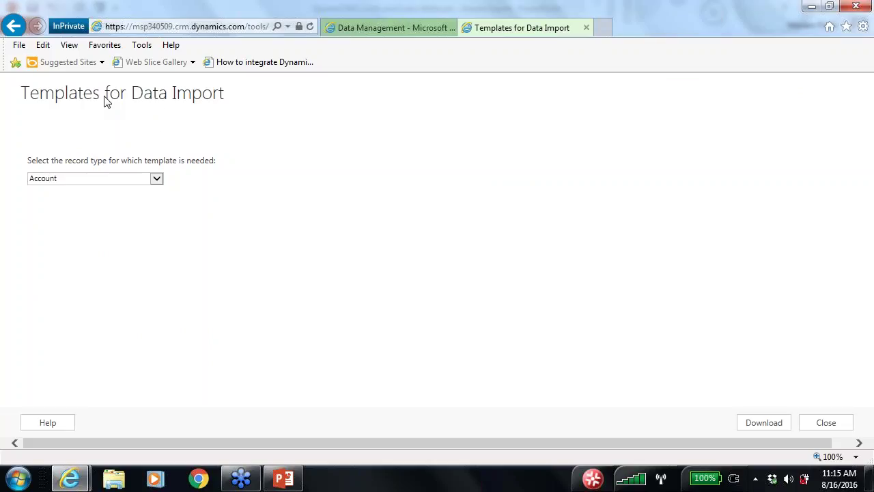
{"action": "left_click", "coordinate": [156, 179]}
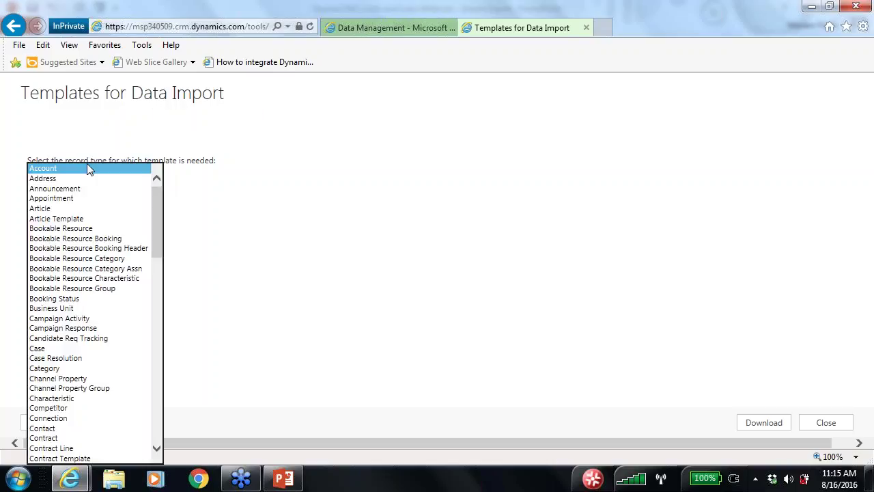
{"action": "left_click_drag", "start_coordinate": [157, 239], "coordinate": [164, 200]}
{"action": "left_click", "coordinate": [110, 177]}
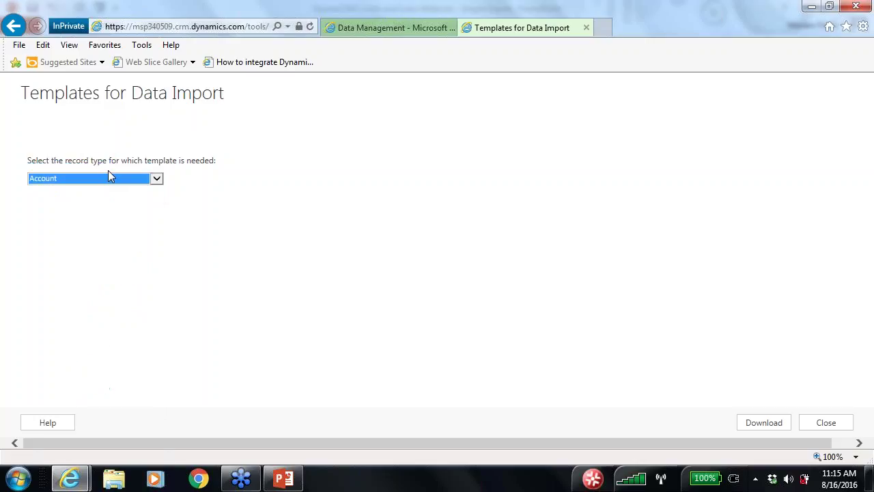
{"action": "left_click", "coordinate": [763, 422]}
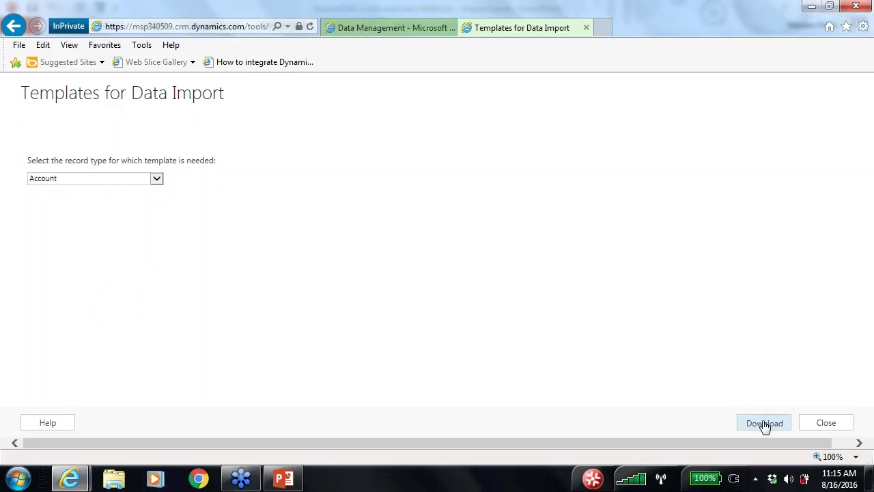
{"action": "left_click", "coordinate": [613, 454]}
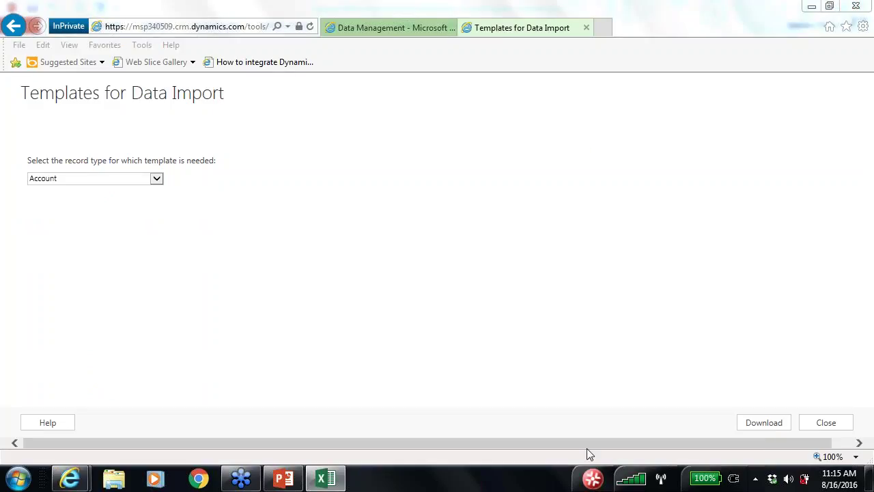
Step: Switch to Excel, review the column headings of the Account template, and close the workbook
{"action": "left_click", "coordinate": [325, 479]}
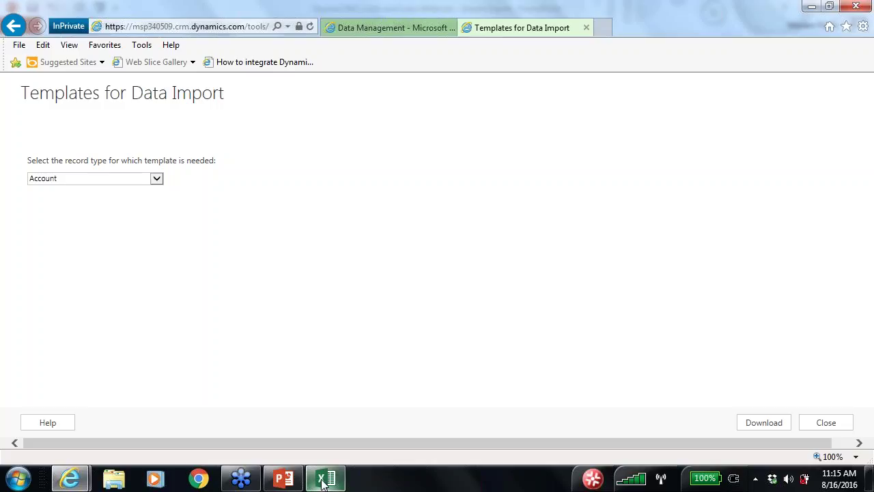
{"action": "left_click", "coordinate": [325, 480]}
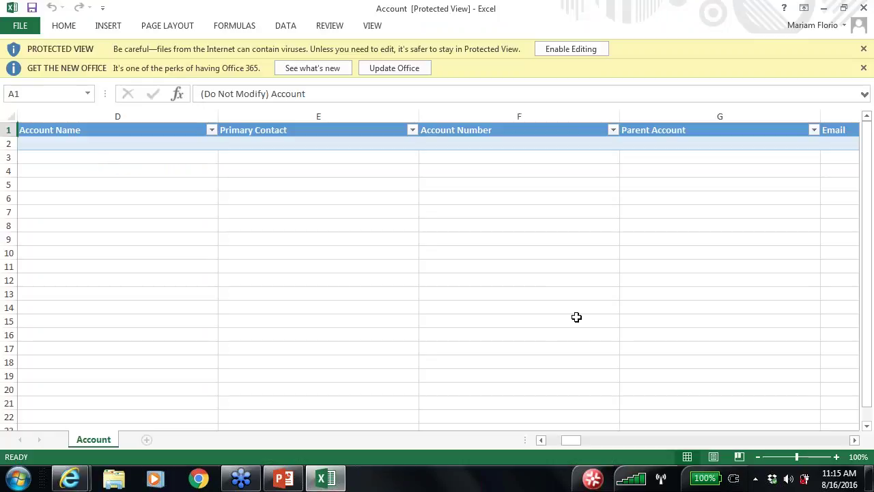
{"action": "left_click_drag", "start_coordinate": [570, 441], "coordinate": [506, 448]}
{"action": "left_click", "coordinate": [863, 7]}
{"action": "left_click", "coordinate": [863, 8]}
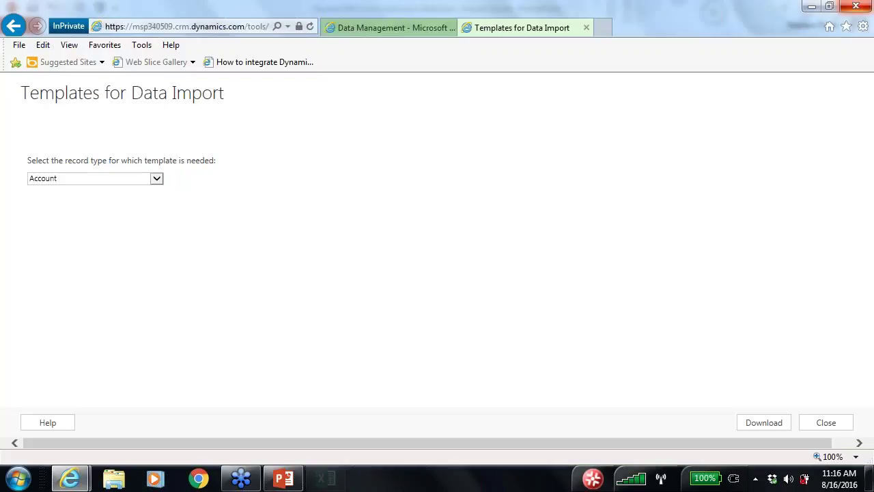
Step: Review the record types offered for import templates, keep Account selected, and close the Templates for Data Import page
{"action": "left_click", "coordinate": [157, 179]}
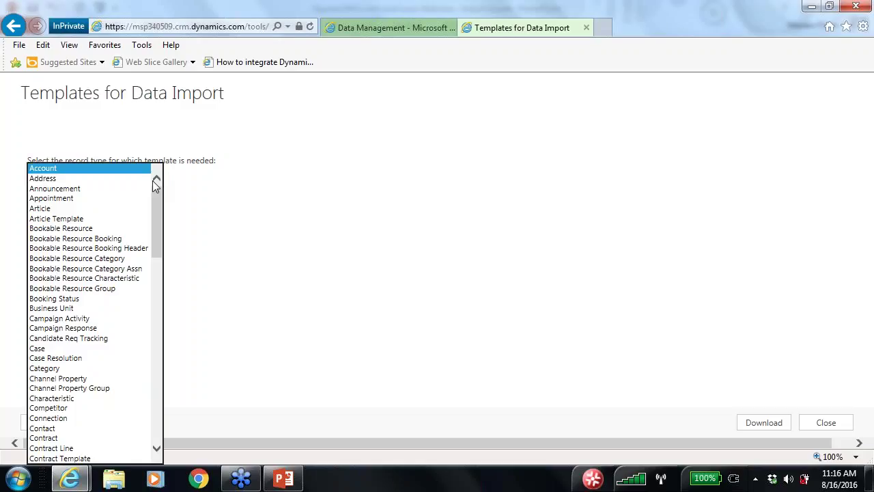
{"action": "left_click_drag", "start_coordinate": [153, 205], "coordinate": [164, 114]}
{"action": "left_click", "coordinate": [418, 313]}
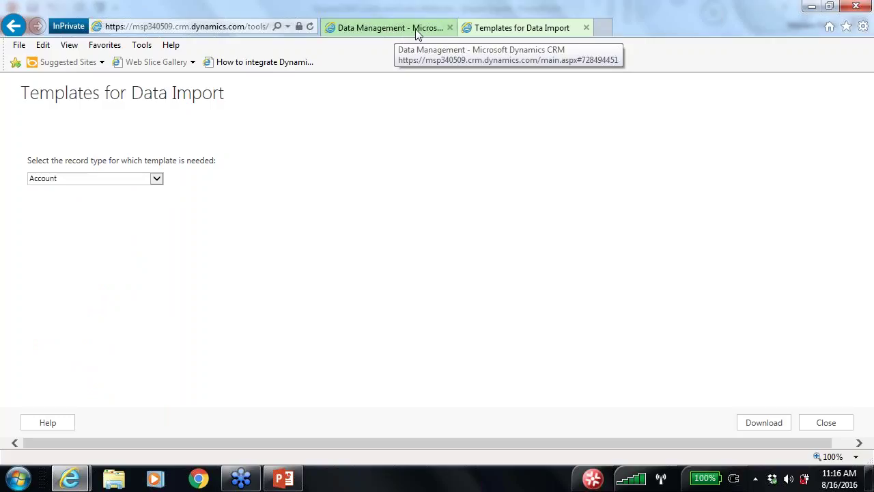
{"action": "left_click", "coordinate": [587, 28]}
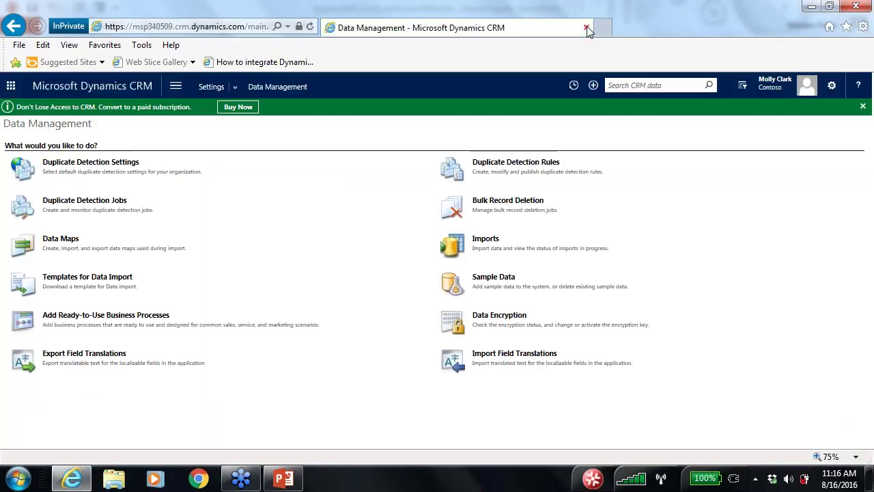
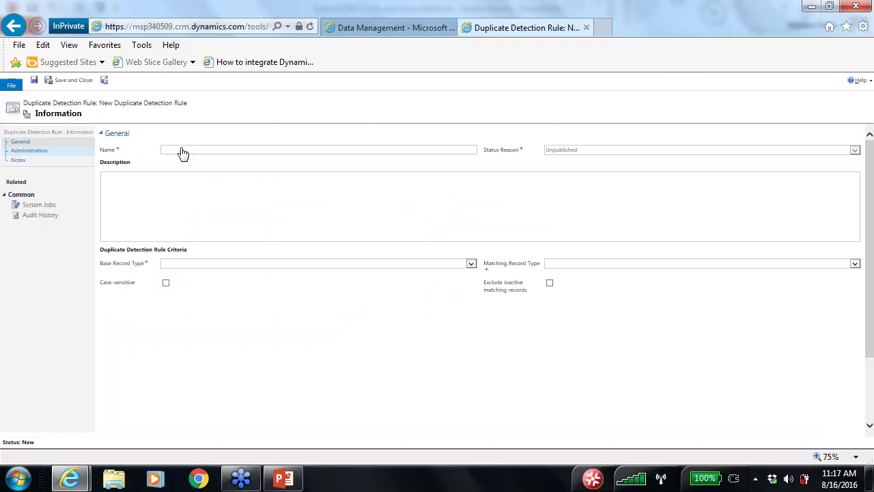
Step: Name the new duplicate detection rule "Accounts in Same State" and set its base record type to Account
{"action": "type", "text": "Acc"}
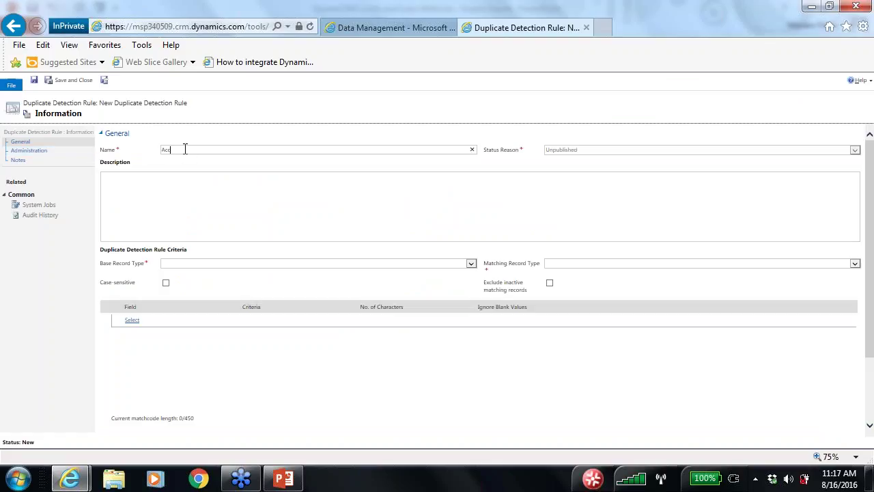
{"action": "type", "text": "ounts in Same State"}
{"action": "left_click", "coordinate": [186, 263]}
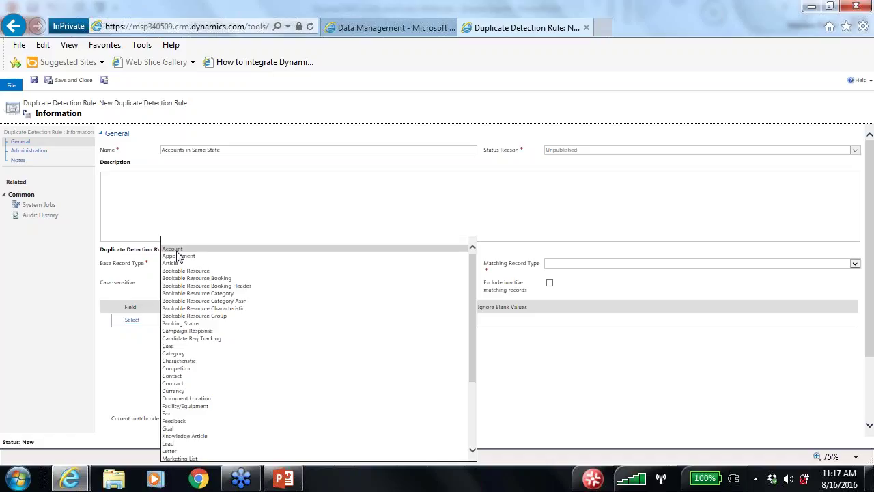
{"action": "left_click", "coordinate": [176, 249]}
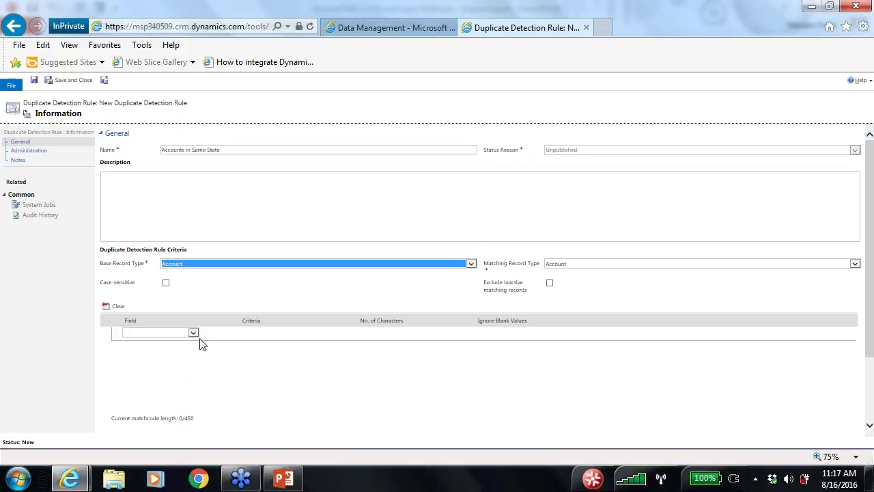
Step: Add Account Name as the rule's first criterion field with the Exact Match condition
{"action": "left_click", "coordinate": [132, 334]}
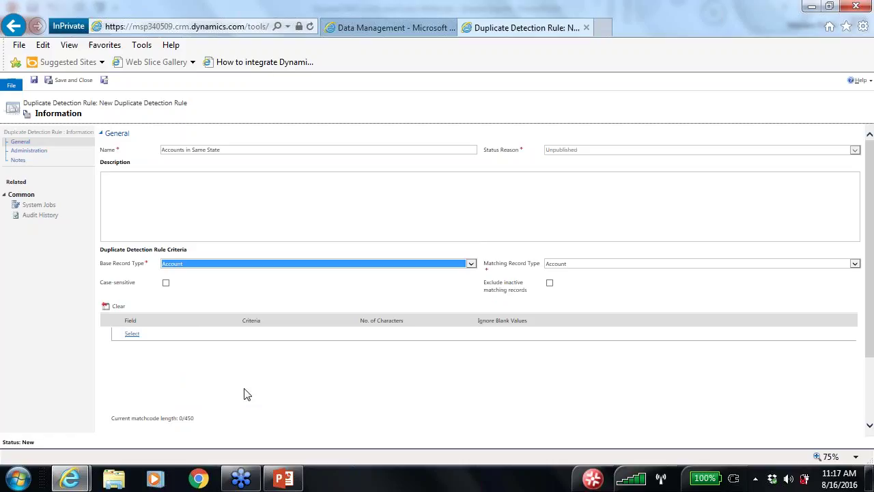
{"action": "left_click", "coordinate": [176, 334]}
{"action": "left_click", "coordinate": [197, 336]}
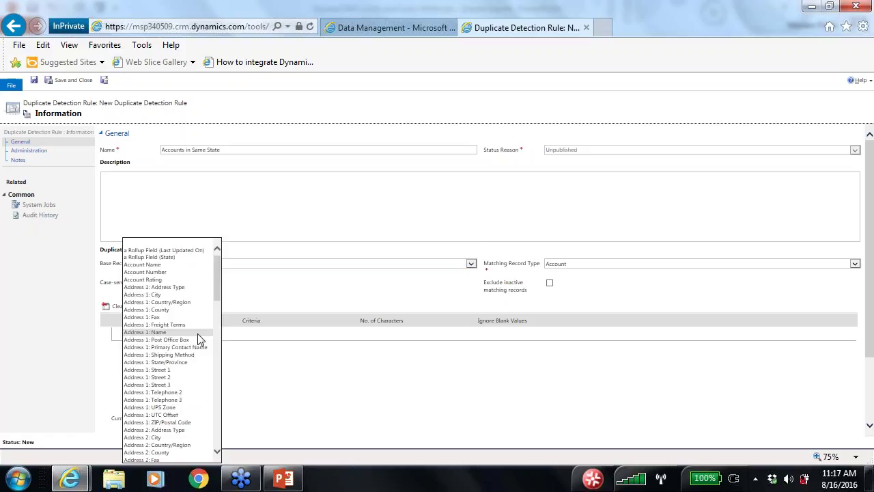
{"action": "left_click", "coordinate": [143, 264]}
{"action": "left_click", "coordinate": [250, 334]}
{"action": "left_click", "coordinate": [312, 334]}
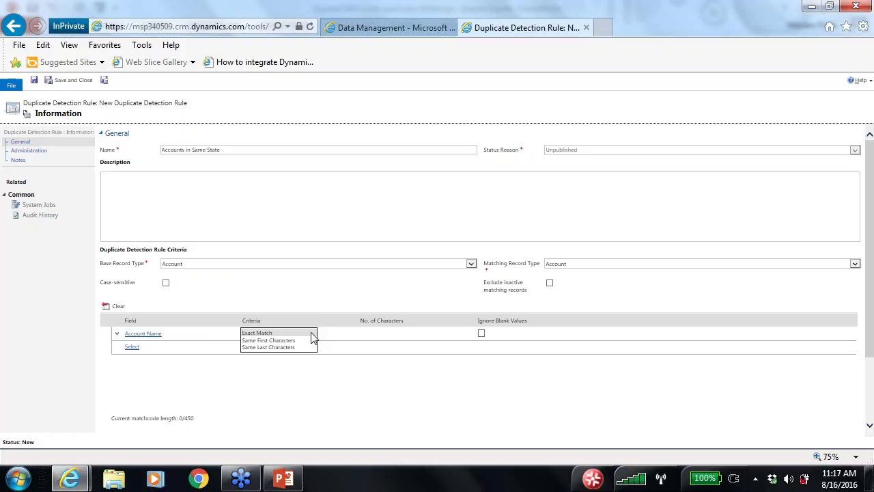
{"action": "left_click", "coordinate": [258, 334]}
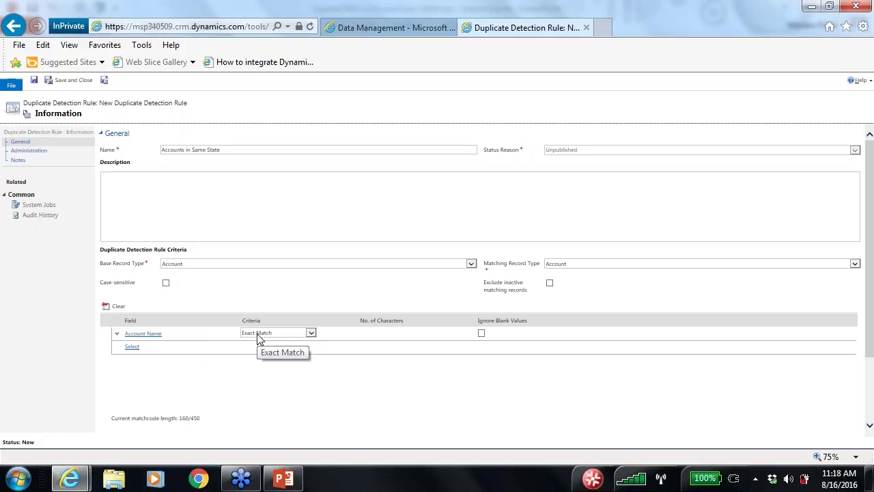
Step: Add Address 1: State/Province as the rule's second criterion field with the Exact Match condition
{"action": "left_click", "coordinate": [194, 350]}
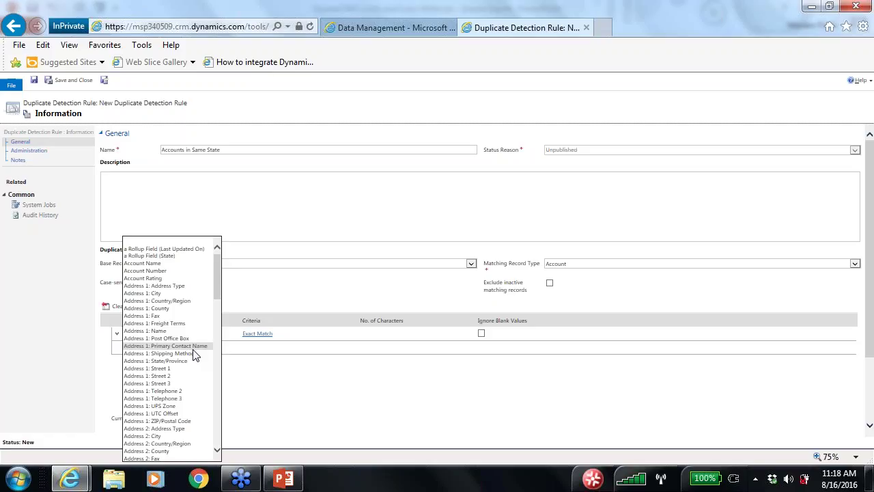
{"action": "left_click", "coordinate": [188, 361]}
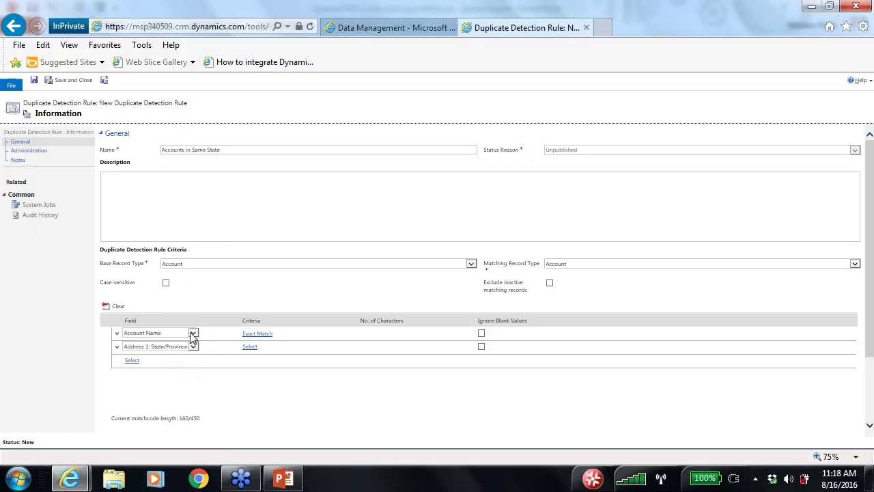
{"action": "left_click", "coordinate": [251, 346]}
{"action": "left_click", "coordinate": [287, 353]}
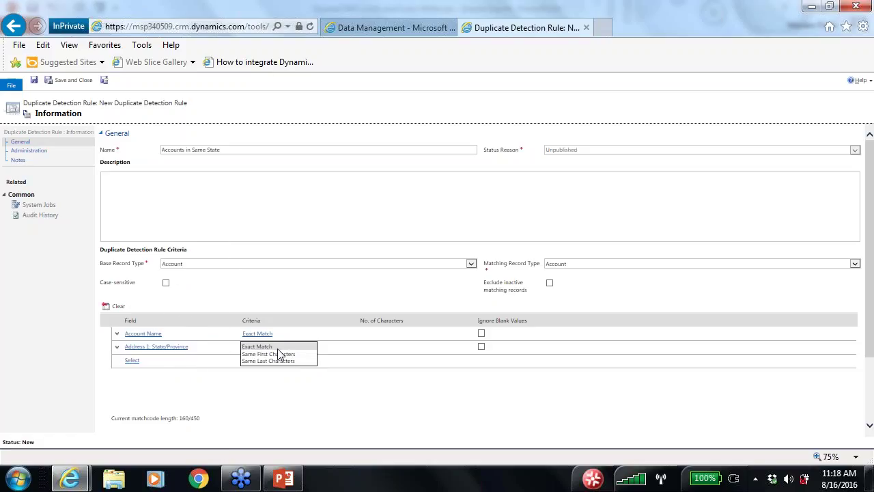
{"action": "left_click", "coordinate": [277, 347]}
Step: Ignore blank values for both the Account Name and State/Province criteria, and save and close the duplicate detection rule
{"action": "left_click", "coordinate": [481, 333]}
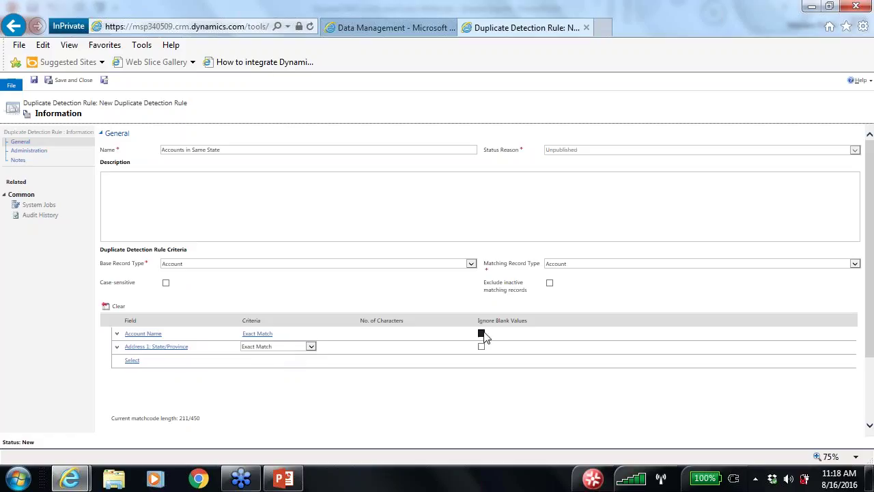
{"action": "left_click", "coordinate": [481, 347]}
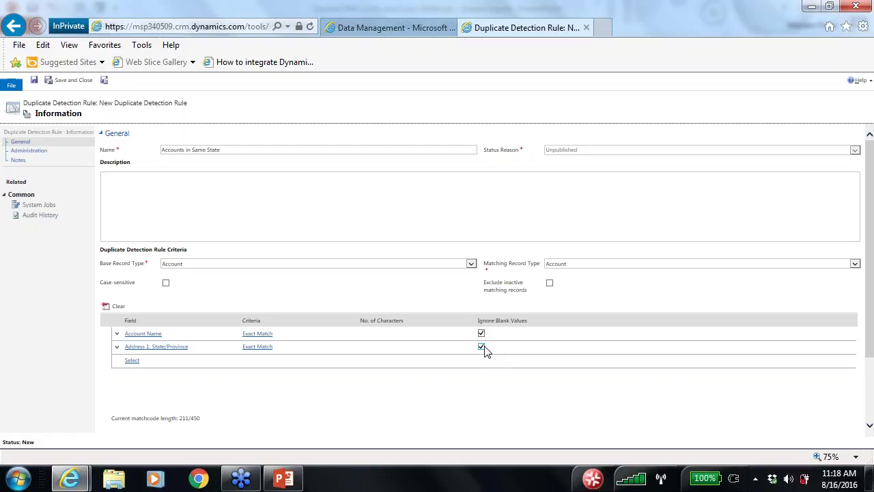
{"action": "left_click", "coordinate": [62, 84]}
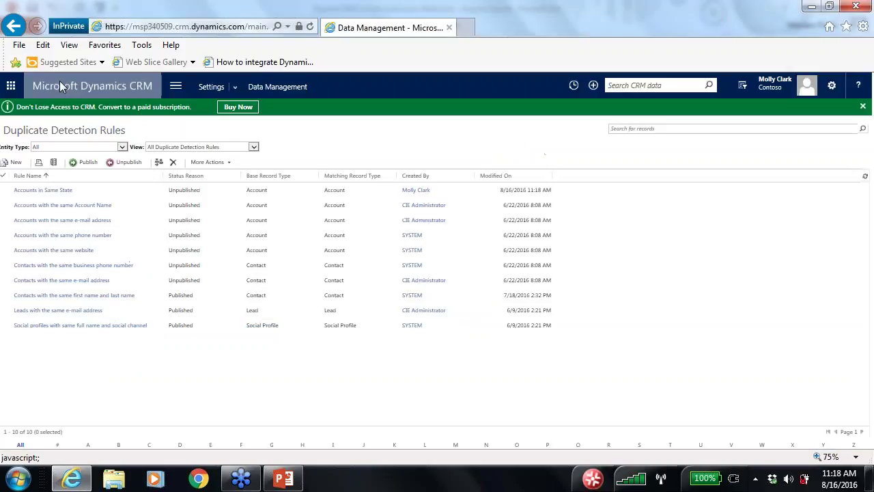
Step: Return to Data Management, review the organization's duplicate detection settings, and close them without making changes
{"action": "left_click", "coordinate": [276, 87]}
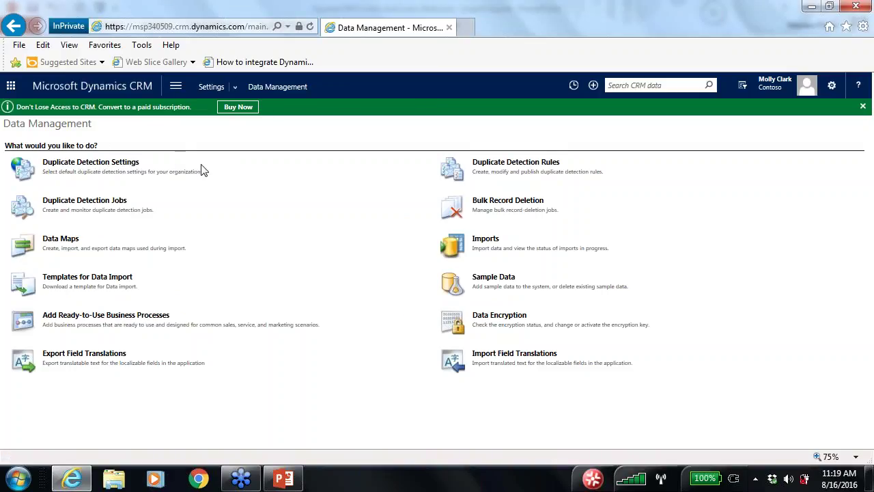
{"action": "left_click", "coordinate": [74, 168]}
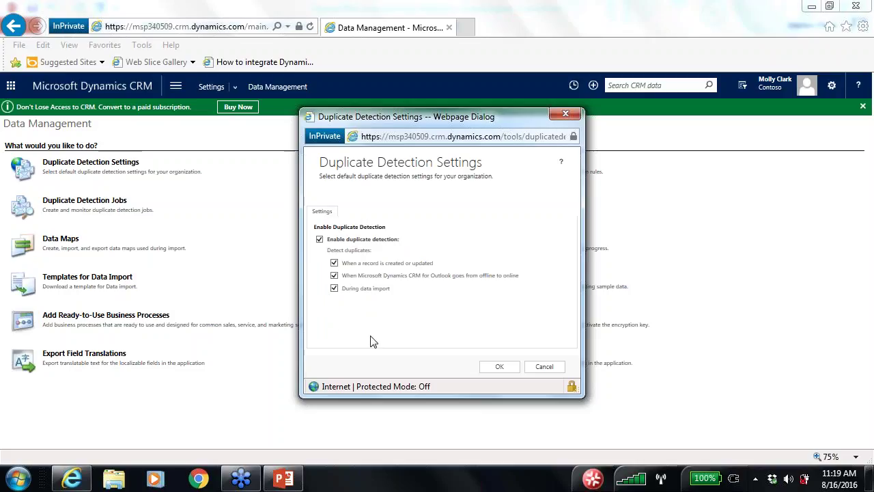
{"action": "left_click", "coordinate": [545, 368]}
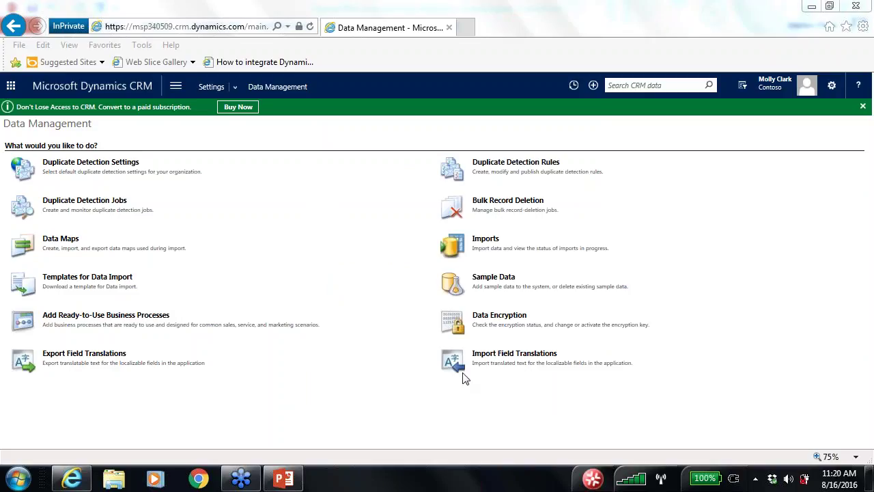
Step: Check the import options available in the My Imports list, and go to the Accounts list in the Sales area
{"action": "left_click", "coordinate": [486, 240]}
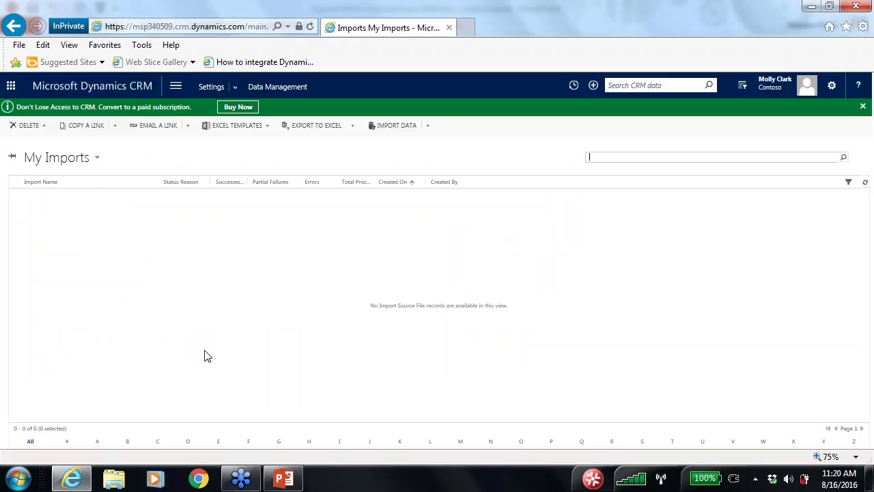
{"action": "left_click", "coordinate": [428, 126]}
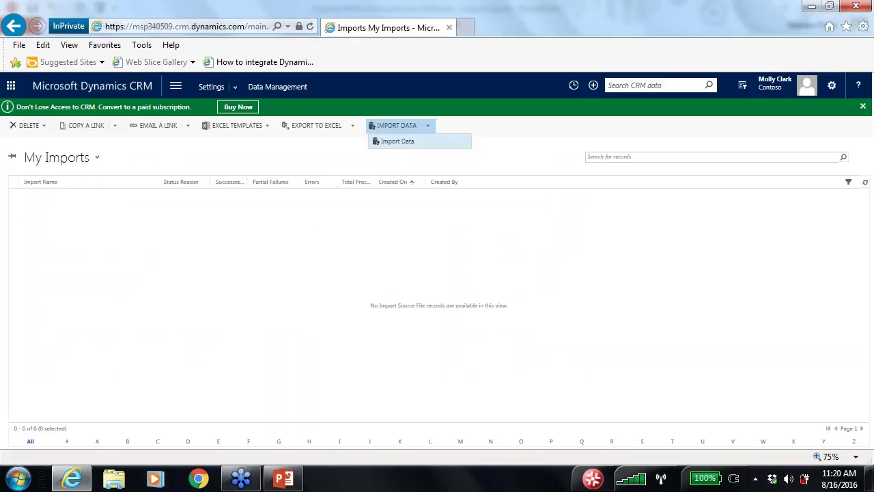
{"action": "left_click", "coordinate": [175, 87]}
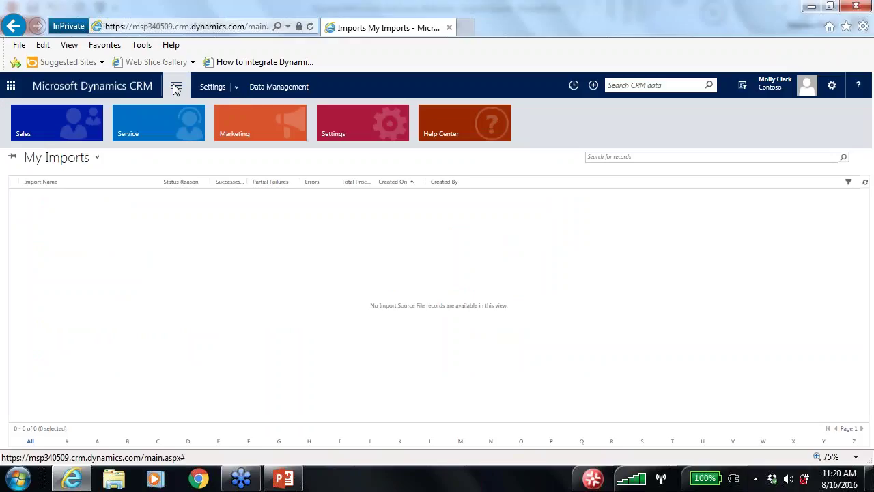
{"action": "left_click", "coordinate": [54, 122]}
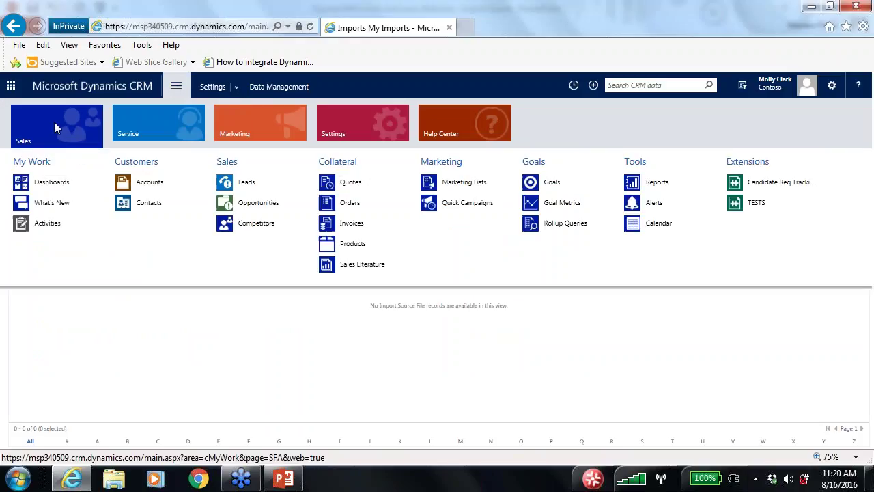
{"action": "left_click", "coordinate": [149, 196]}
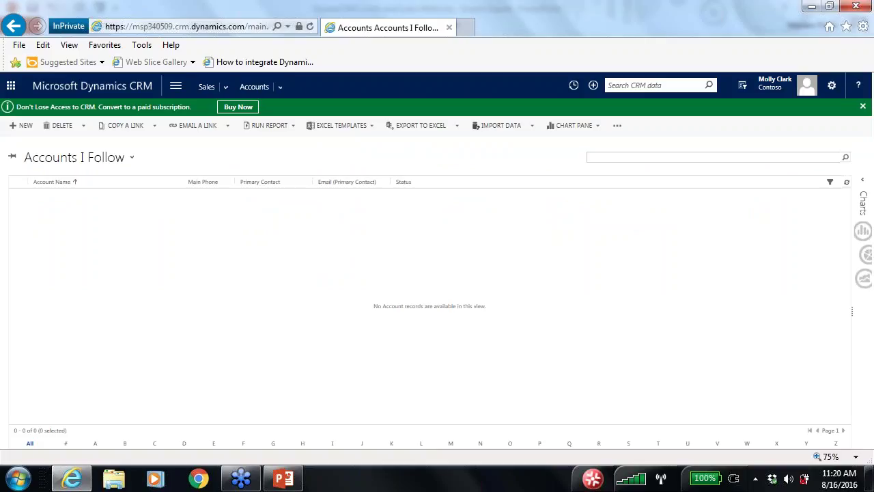
Step: Start a data import from the Accounts list and choose the file "Data Subset for Import" for upload
{"action": "left_click", "coordinate": [532, 127]}
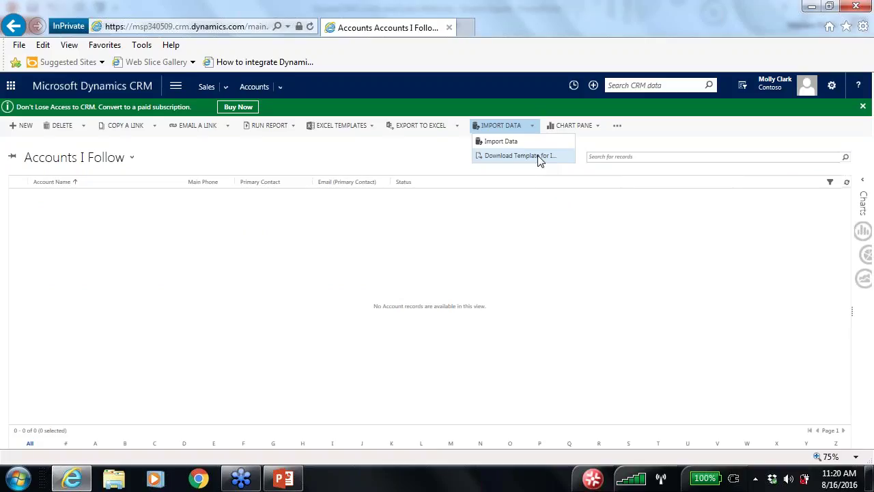
{"action": "left_click", "coordinate": [503, 142]}
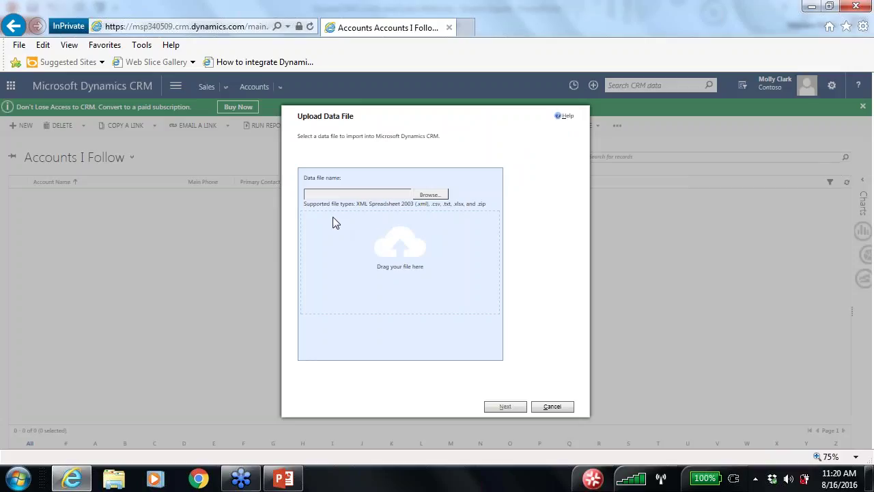
{"action": "left_click", "coordinate": [428, 195]}
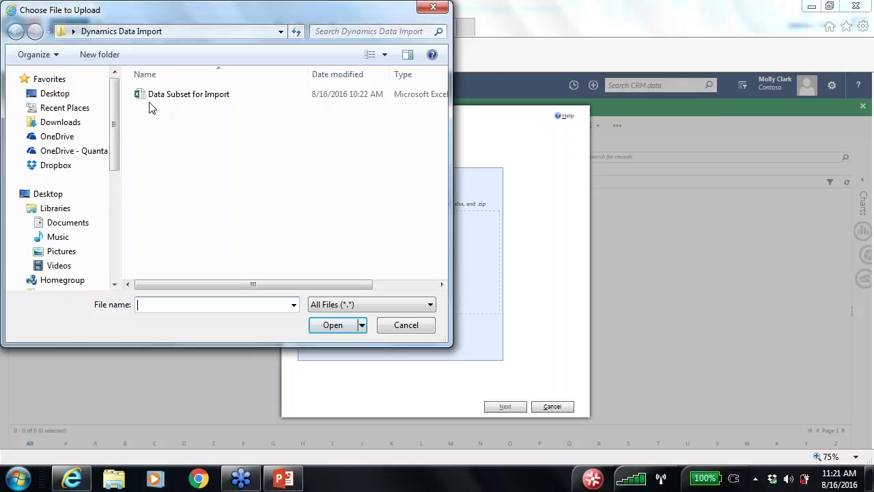
{"action": "left_click", "coordinate": [190, 100]}
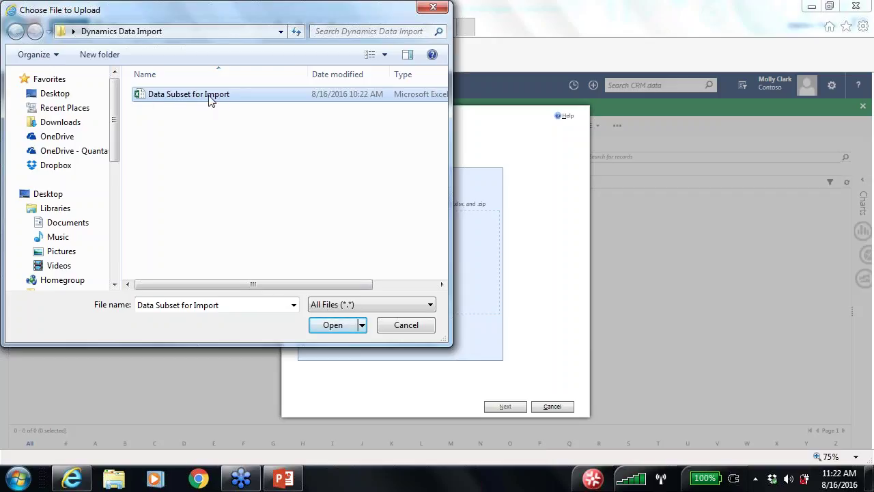
{"action": "left_click", "coordinate": [332, 325]}
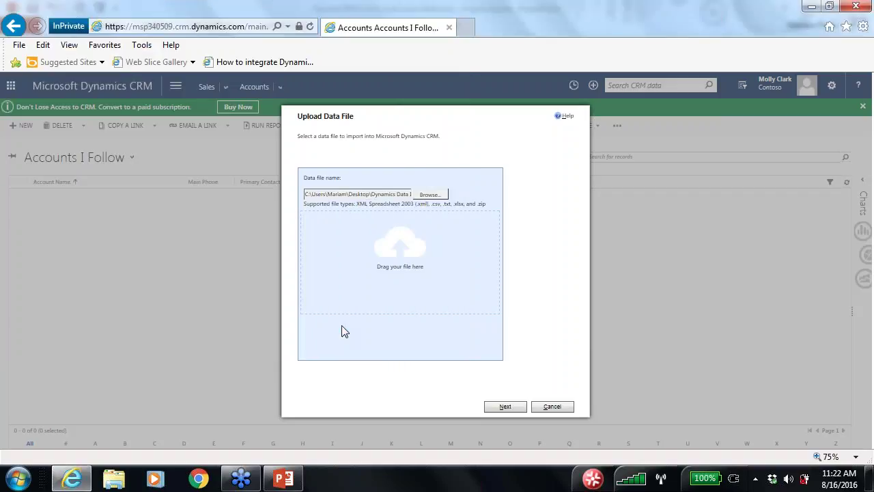
Step: Continue to the import settings, keep Allow Duplicates set to No, and submit the data for import
{"action": "left_click", "coordinate": [505, 408]}
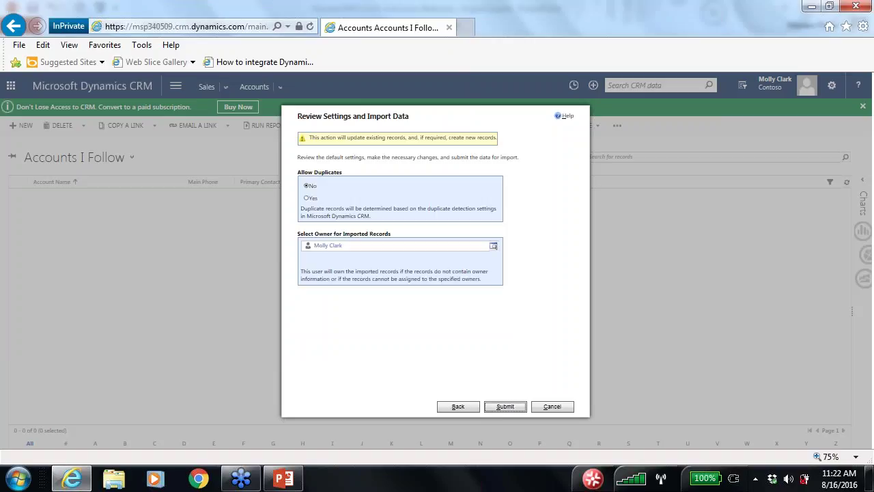
{"action": "left_click", "coordinate": [306, 198]}
{"action": "left_click", "coordinate": [306, 186]}
{"action": "left_click", "coordinate": [507, 406]}
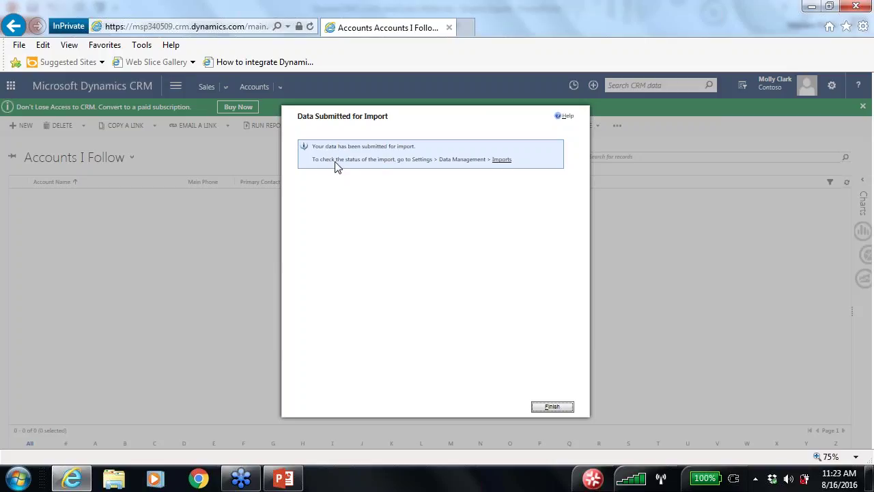
Step: Review the delete options for Data Subset for Import.xlsx in My Imports, and close that page and the import wizard
{"action": "left_click", "coordinate": [503, 160]}
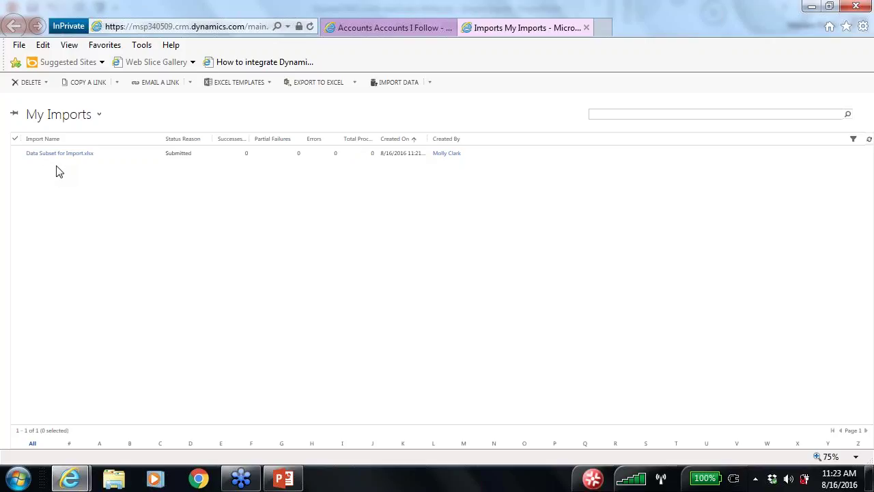
{"action": "left_click", "coordinate": [16, 154]}
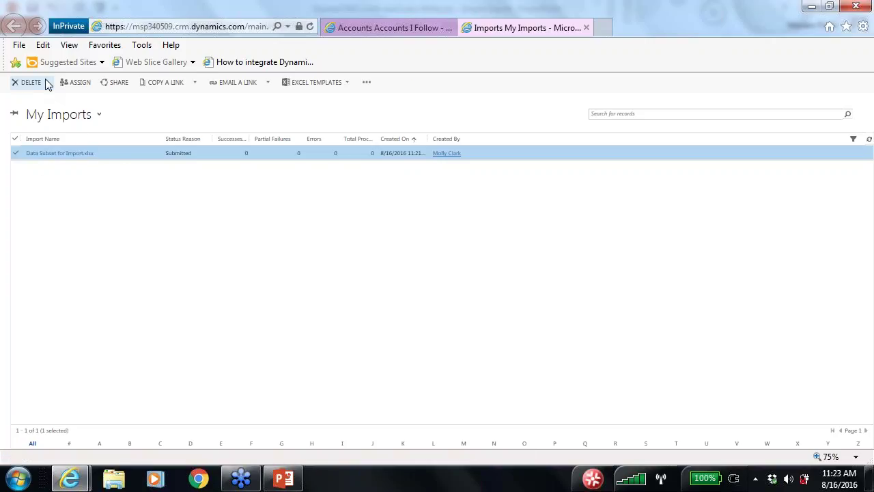
{"action": "left_click", "coordinate": [20, 82]}
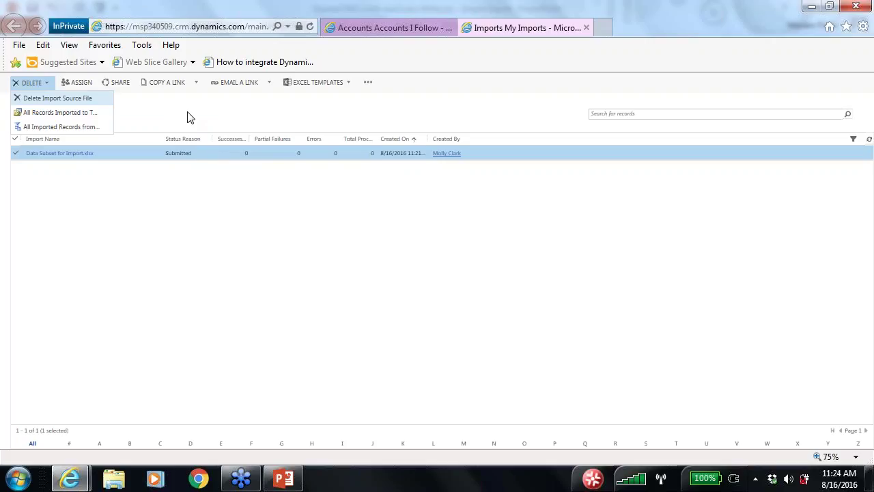
{"action": "left_click", "coordinate": [586, 29]}
{"action": "left_click", "coordinate": [553, 406]}
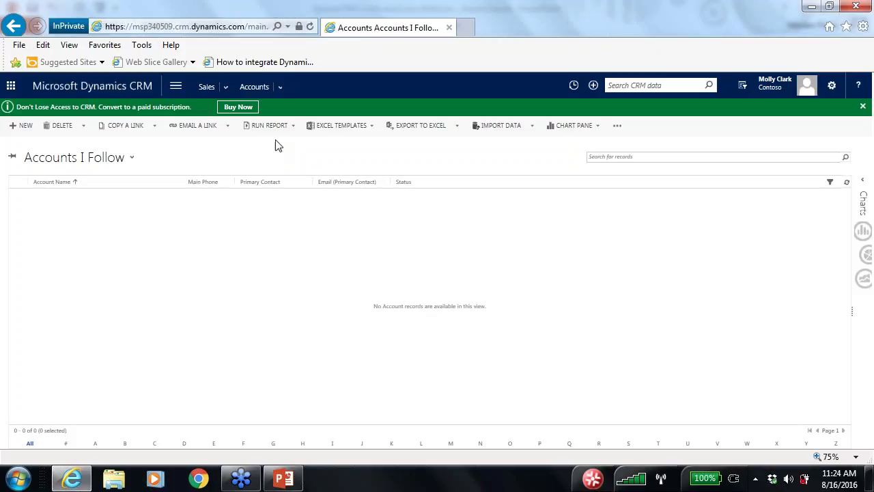
Step: Open the Blue Yonder Contractors account from the recent records and review its account information fields
{"action": "left_click", "coordinate": [176, 87]}
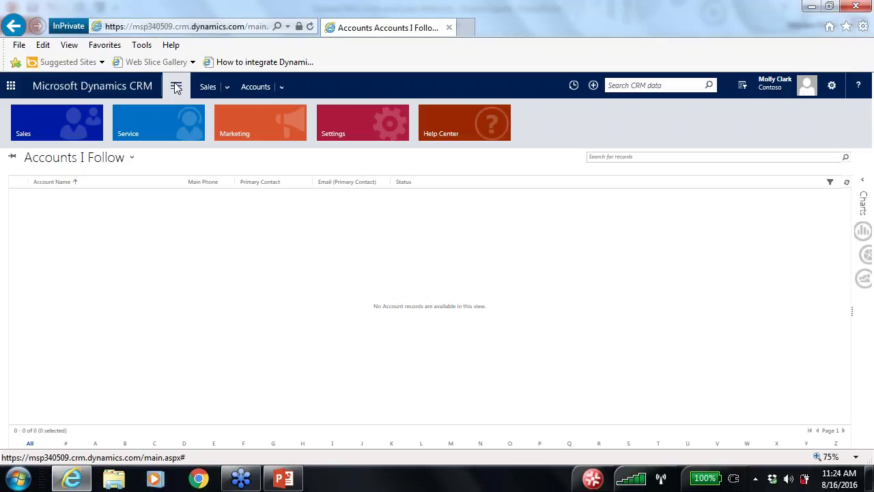
{"action": "left_click", "coordinate": [176, 87]}
{"action": "left_click", "coordinate": [177, 87]}
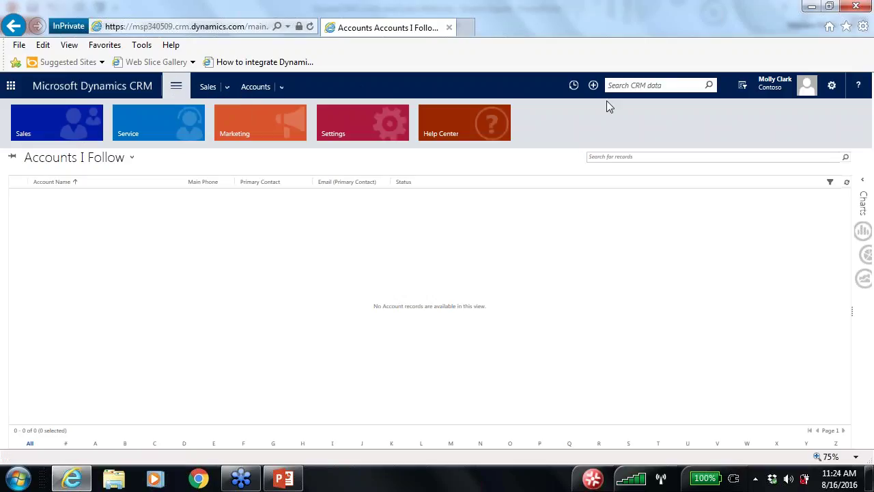
{"action": "left_click", "coordinate": [572, 89]}
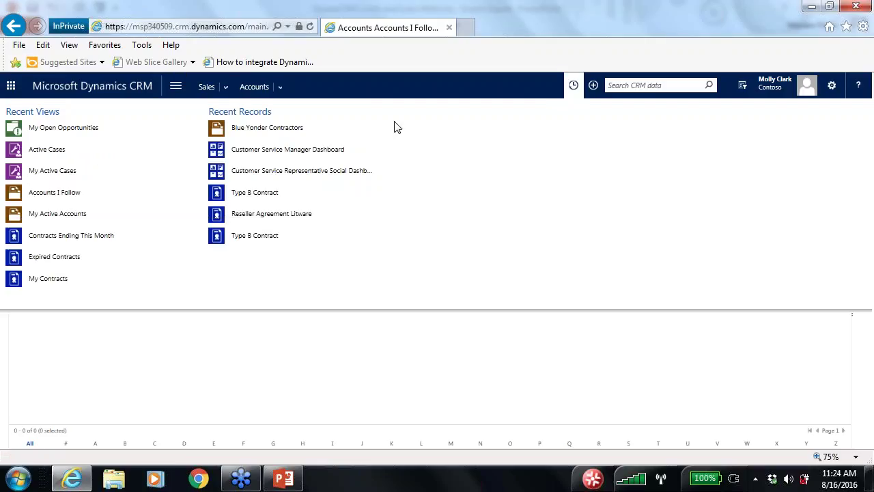
{"action": "left_click", "coordinate": [273, 132]}
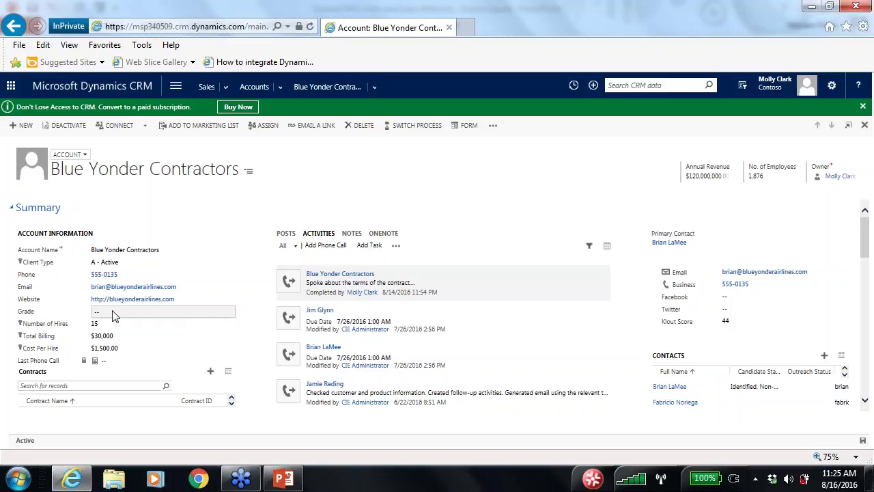
Step: Download the Account import template from the Sales Accounts list, and review its column headings, including Client Type and Grade, in Excel
{"action": "left_click", "coordinate": [176, 86]}
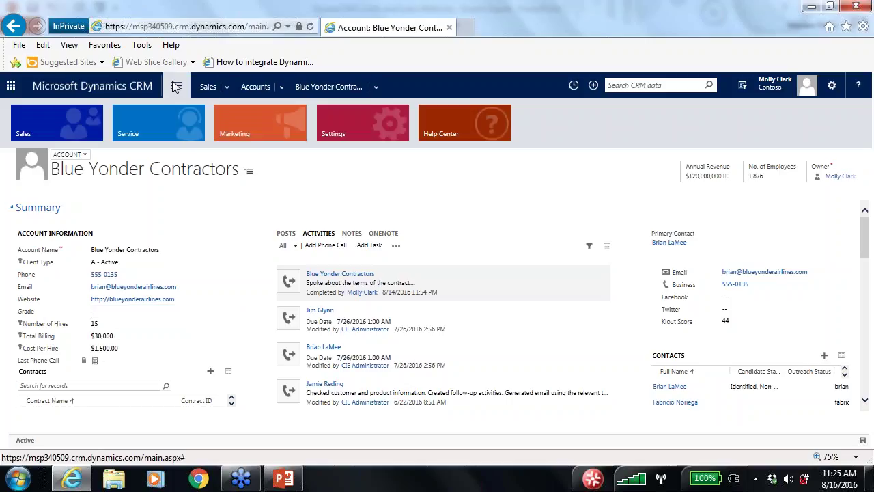
{"action": "left_click", "coordinate": [65, 128]}
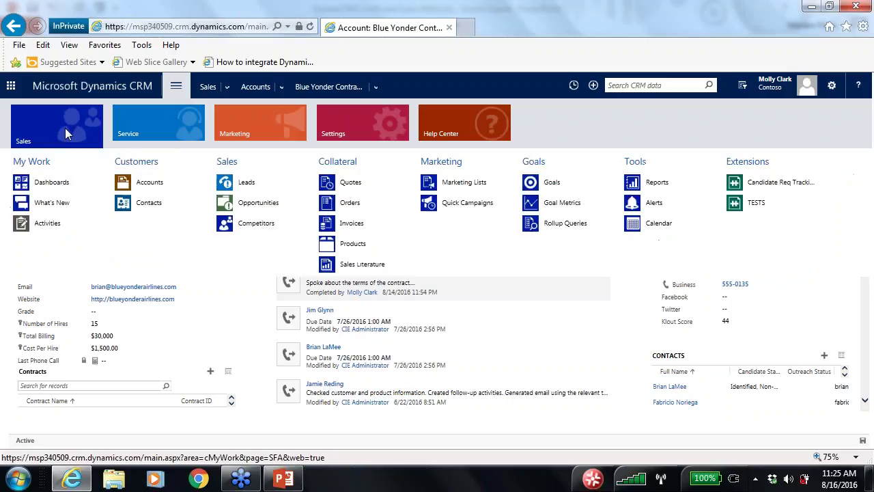
{"action": "left_click", "coordinate": [159, 187]}
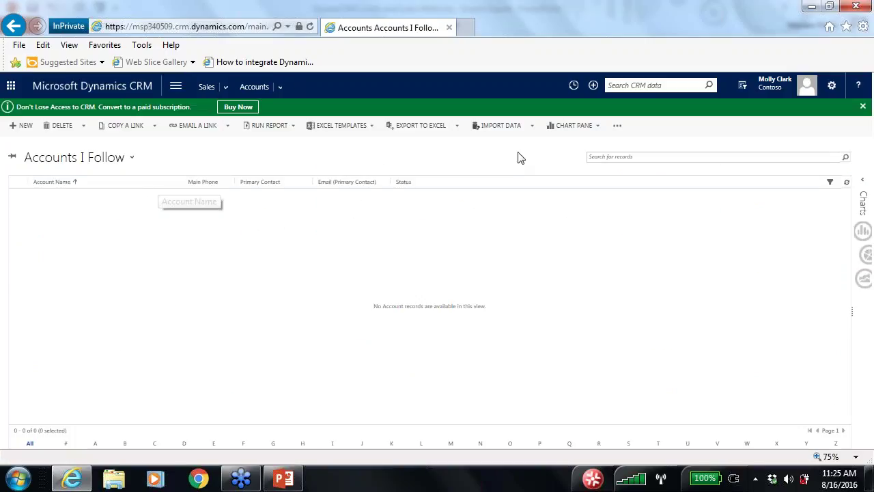
{"action": "left_click", "coordinate": [534, 128]}
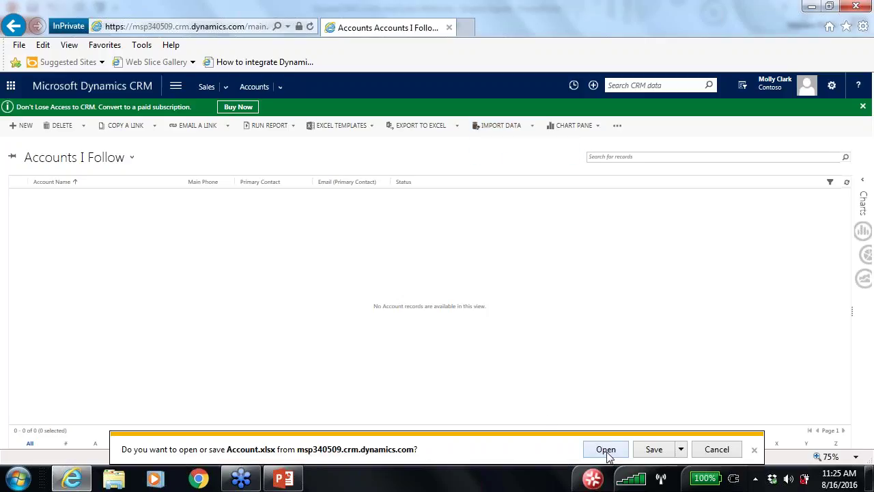
{"action": "left_click", "coordinate": [606, 450]}
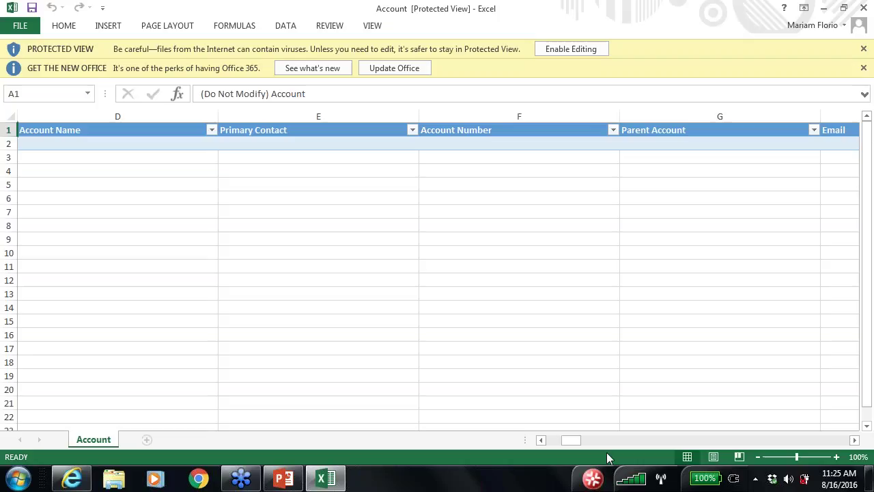
{"action": "left_click_drag", "start_coordinate": [577, 439], "coordinate": [818, 444]}
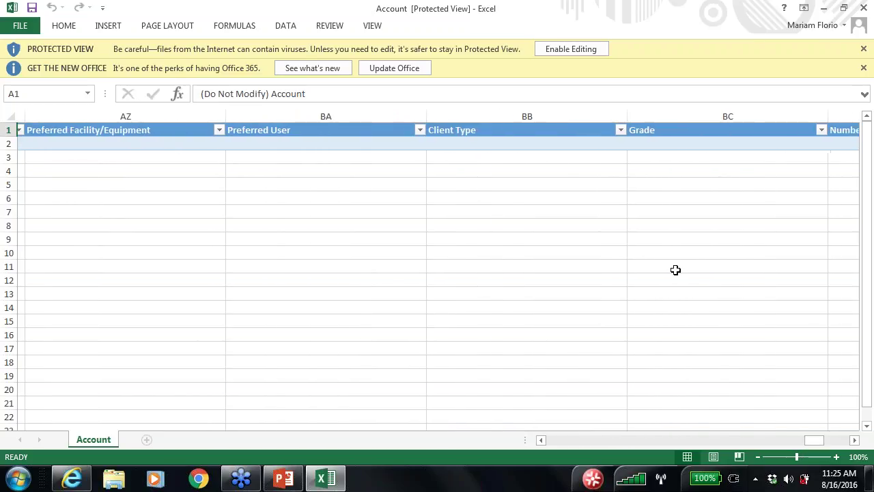
Step: Highlight the Grade column in the Account template and close the workbook
{"action": "left_click", "coordinate": [676, 116]}
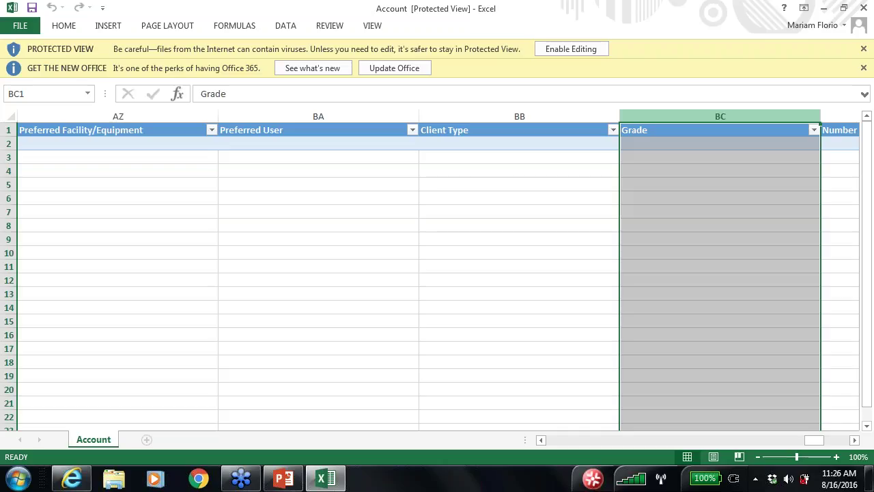
{"action": "left_click", "coordinate": [864, 7]}
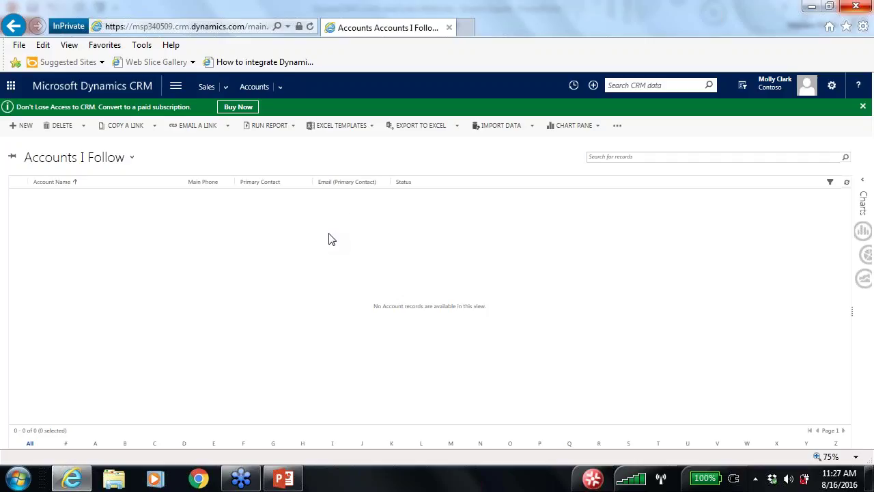
Step: Review the Excel export options and the available system views for the Accounts list
{"action": "left_click", "coordinate": [459, 127]}
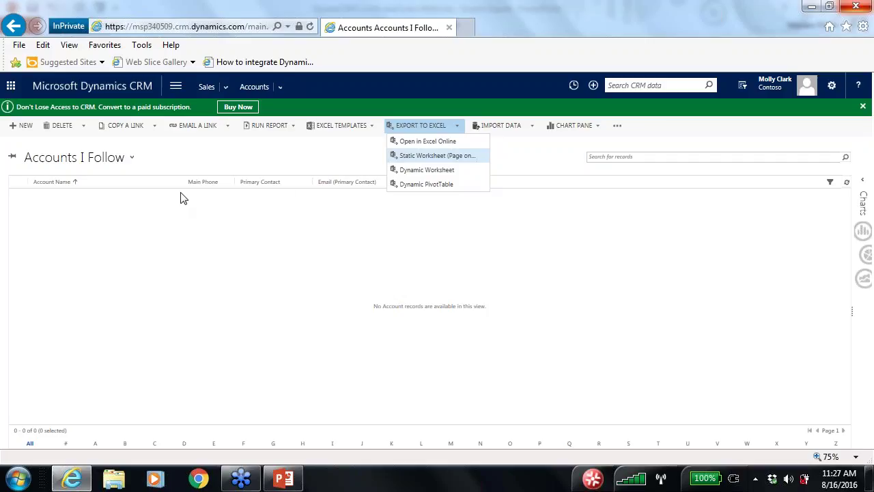
{"action": "left_click", "coordinate": [131, 158]}
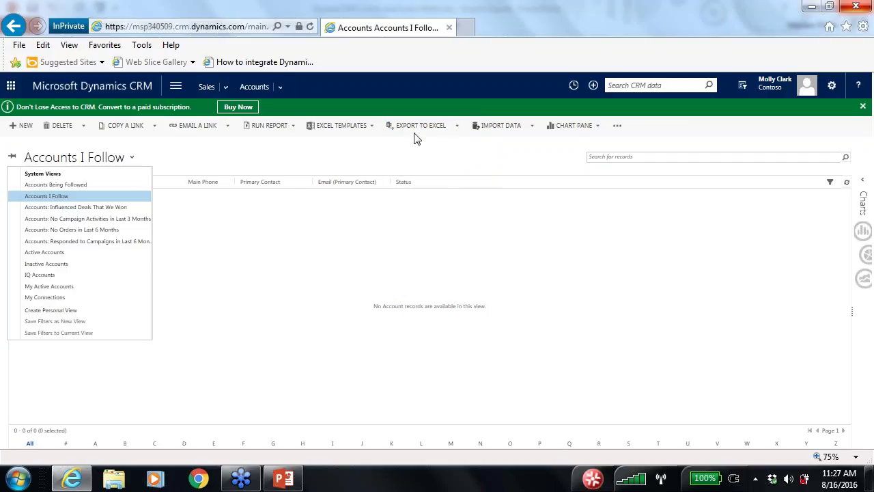
{"action": "left_click", "coordinate": [458, 125]}
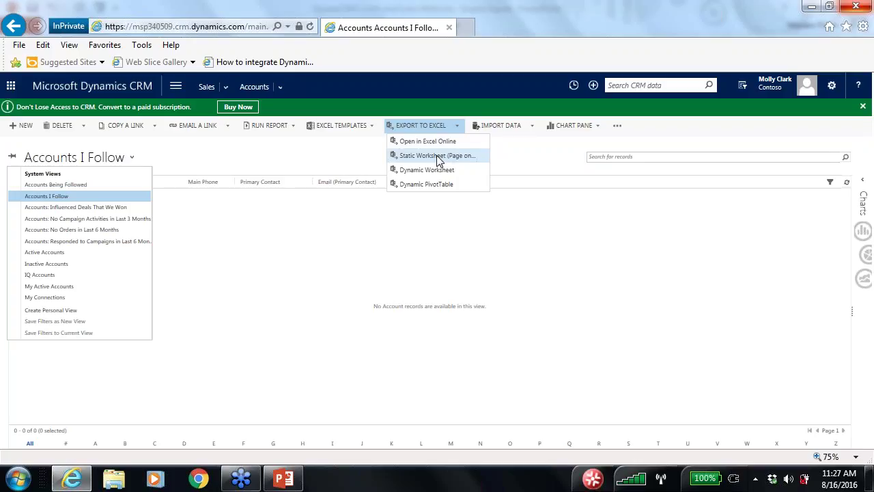
Step: Open Templates for Data Import from the Data Management settings and choose Note as the record type
{"action": "left_click", "coordinate": [177, 89]}
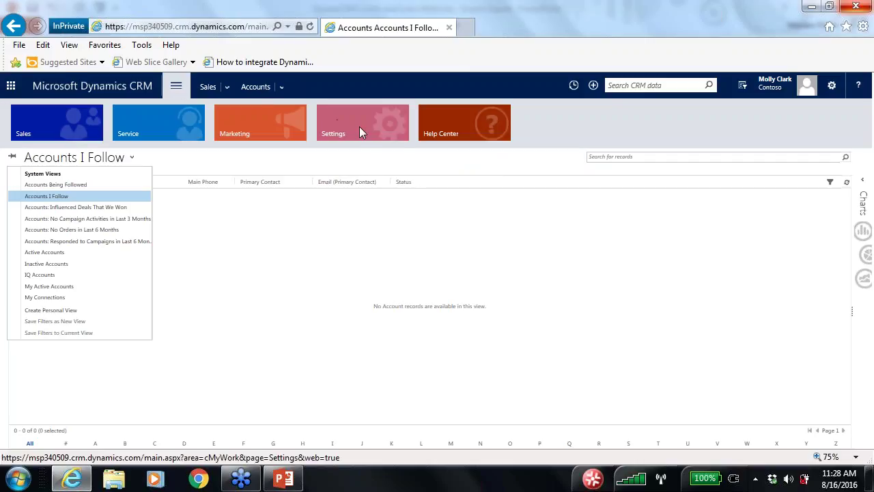
{"action": "left_click", "coordinate": [337, 119]}
{"action": "left_click", "coordinate": [261, 226]}
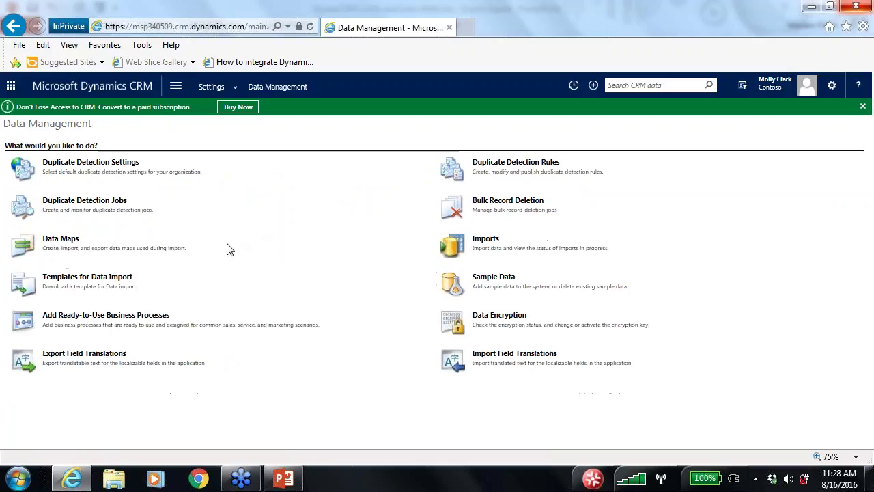
{"action": "left_click", "coordinate": [97, 285]}
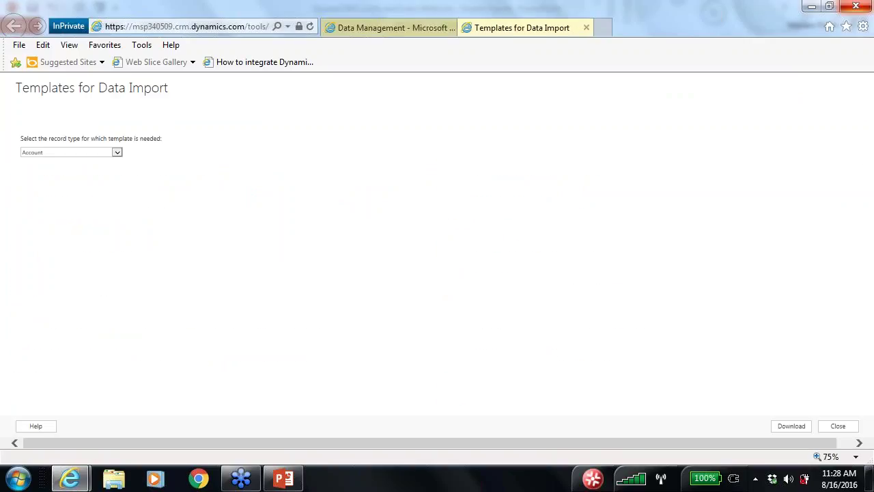
{"action": "left_click", "coordinate": [119, 156]}
{"action": "left_click_drag", "start_coordinate": [119, 179], "coordinate": [116, 251]}
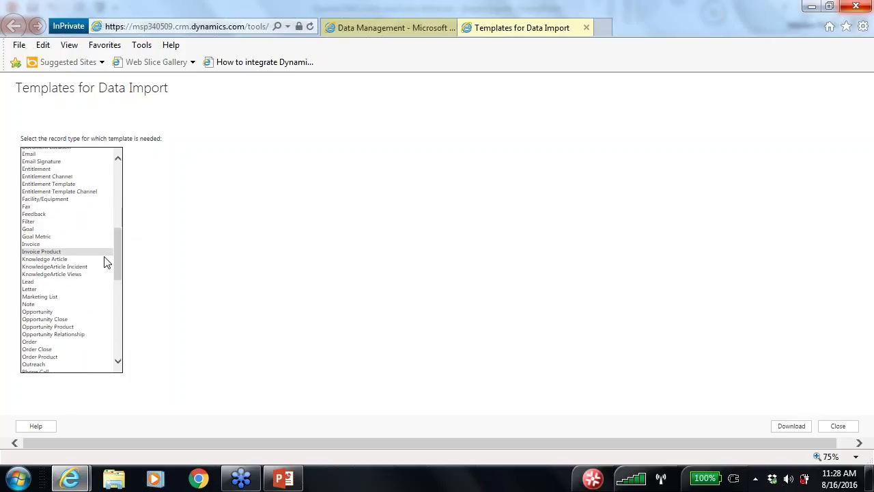
{"action": "left_click", "coordinate": [42, 310]}
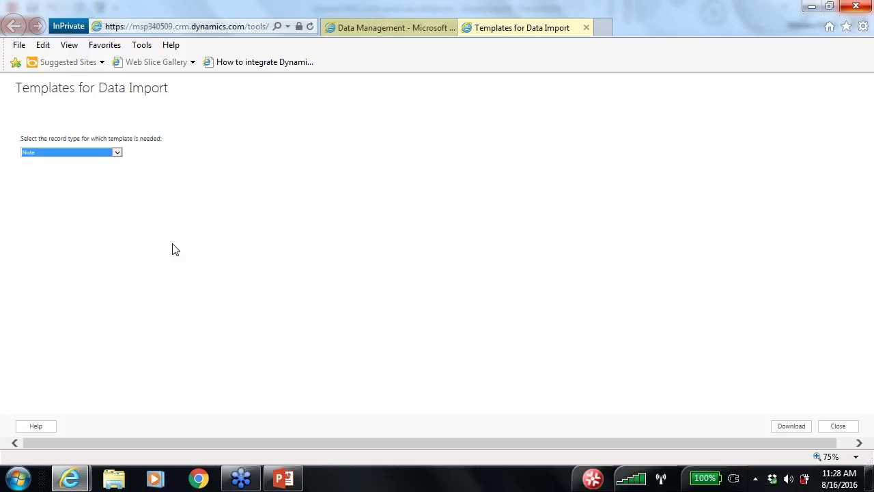
Step: Open Advanced Find for Accounts from the Data Management page, view its column editing options, and cancel them
{"action": "left_click", "coordinate": [378, 38]}
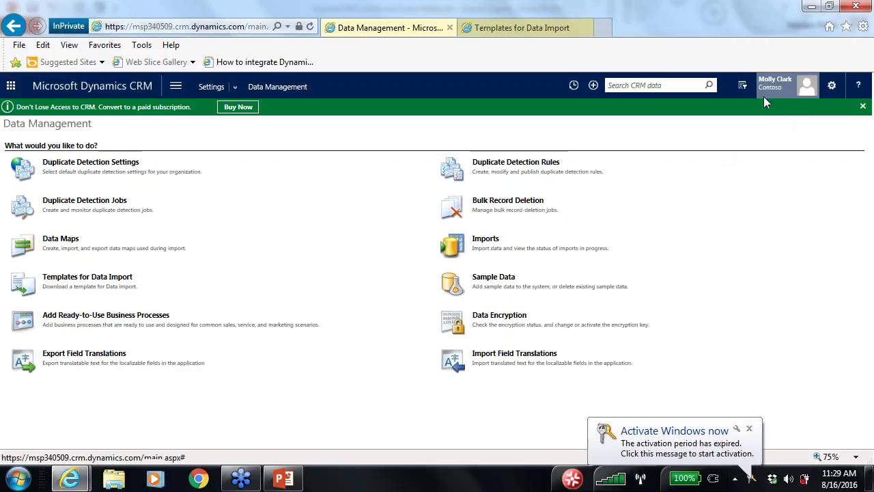
{"action": "left_click", "coordinate": [743, 83]}
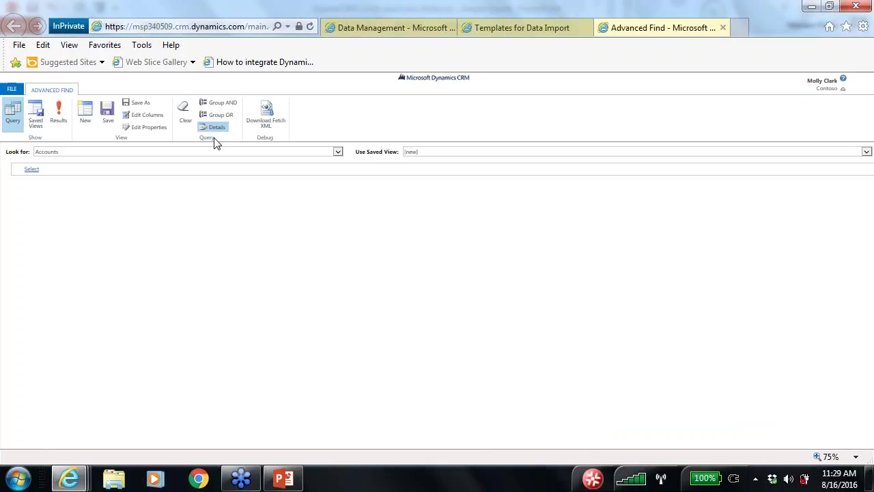
{"action": "left_click", "coordinate": [144, 116]}
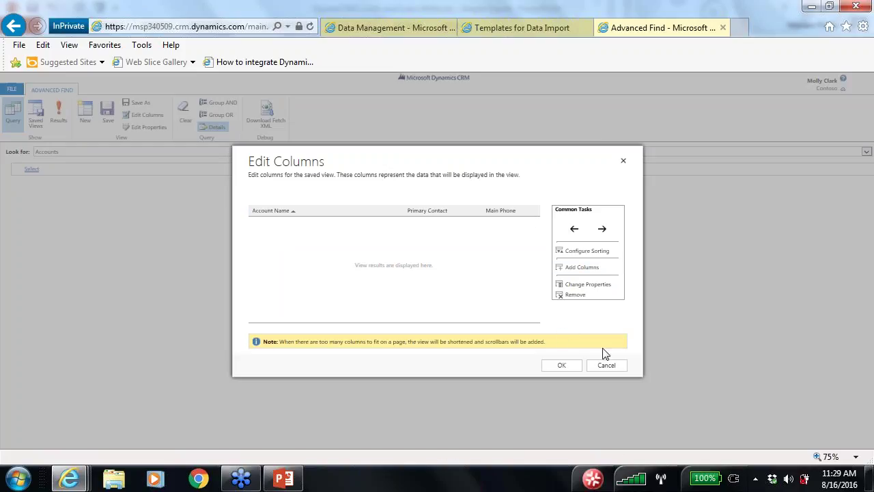
{"action": "left_click", "coordinate": [613, 366]}
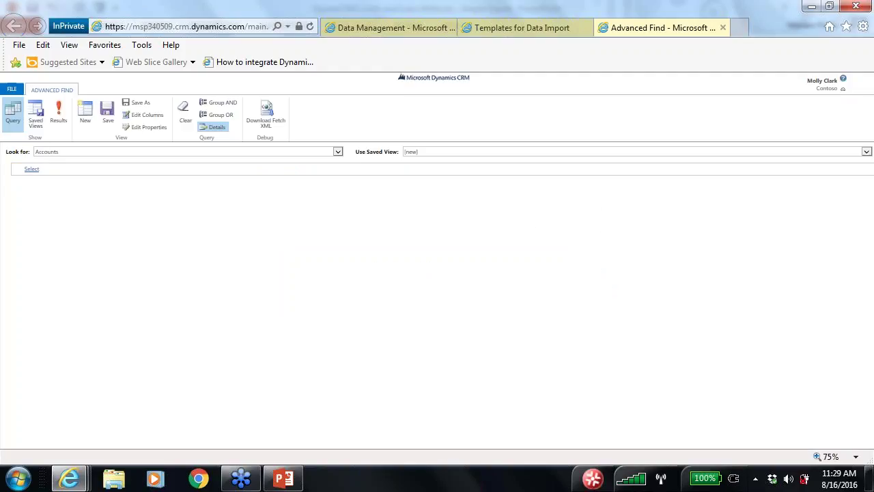
Step: Look through the Account fields available as query criteria, close Advanced Find, and return to Data Management
{"action": "left_click", "coordinate": [31, 169]}
{"action": "left_click", "coordinate": [49, 172]}
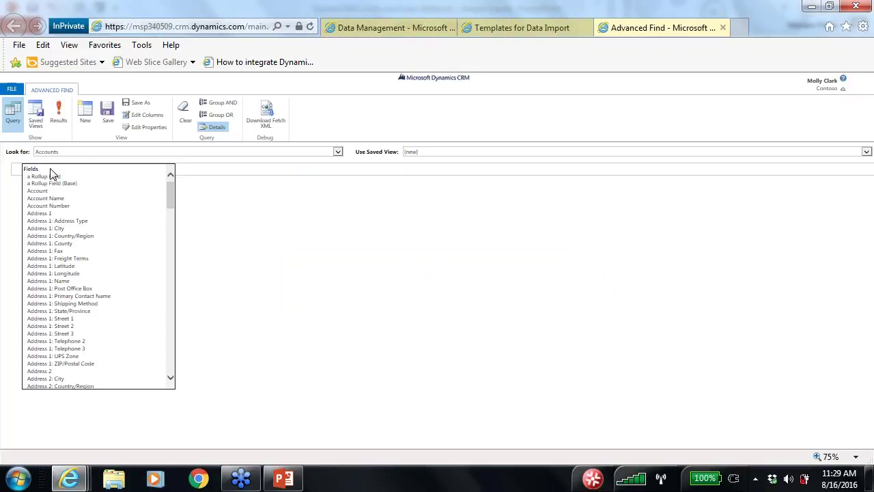
{"action": "left_click_drag", "start_coordinate": [170, 194], "coordinate": [240, 337]}
{"action": "left_click", "coordinate": [378, 234]}
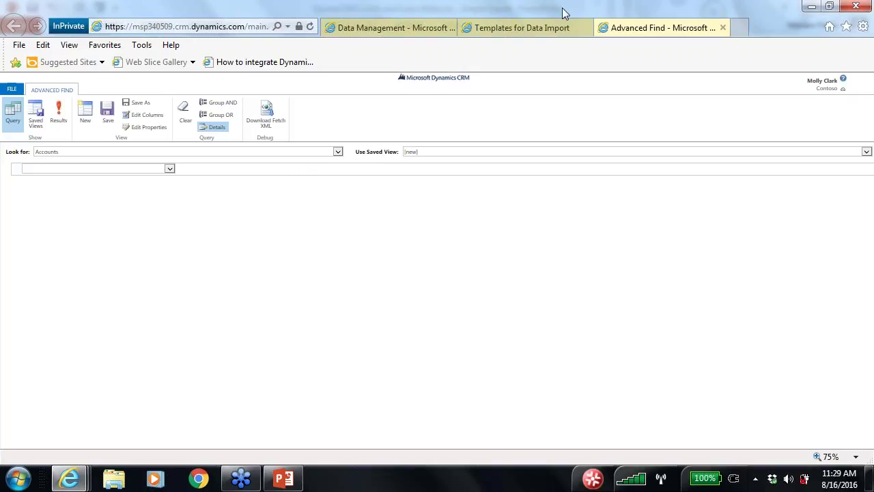
{"action": "left_click", "coordinate": [723, 27]}
{"action": "left_click", "coordinate": [399, 28]}
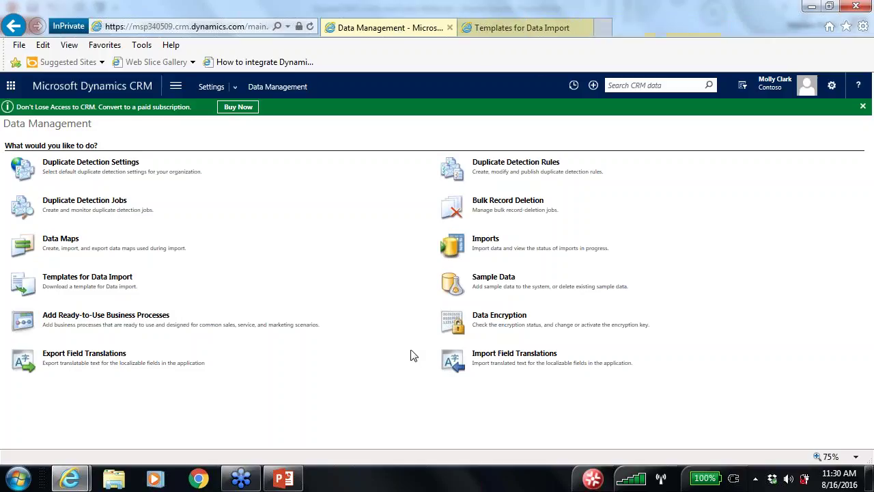
Step: Switch to the Import Export presentation in PowerPoint and run the slide show from the beginning through to the Any Questions slide
{"action": "mouse_move", "coordinate": [303, 482]}
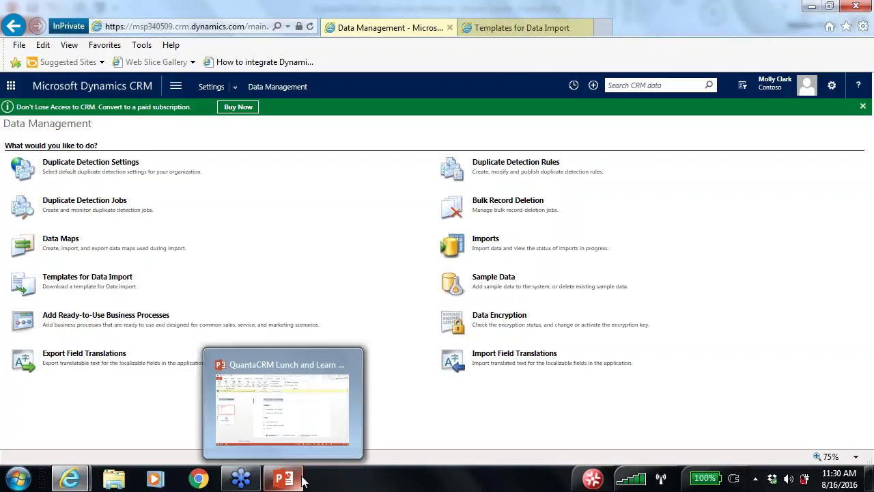
{"action": "left_click", "coordinate": [320, 437]}
{"action": "left_click", "coordinate": [94, 319]}
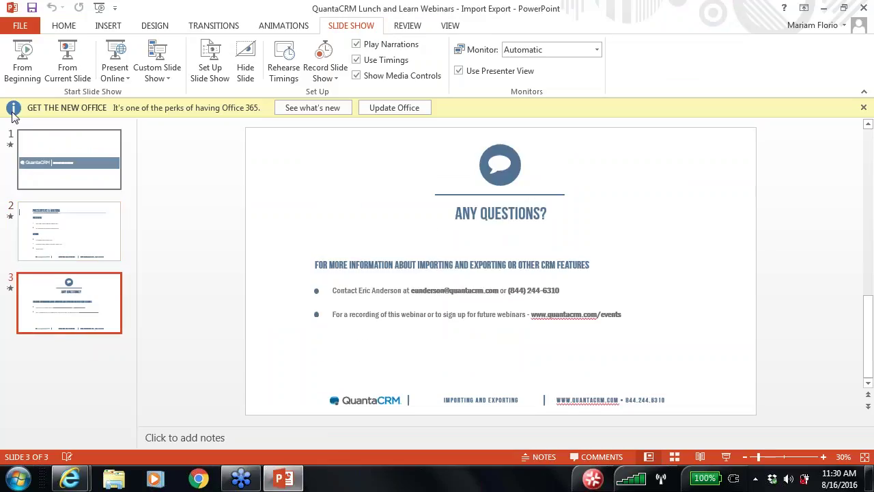
{"action": "left_click", "coordinate": [22, 62]}
{"action": "key", "text": "Right"}
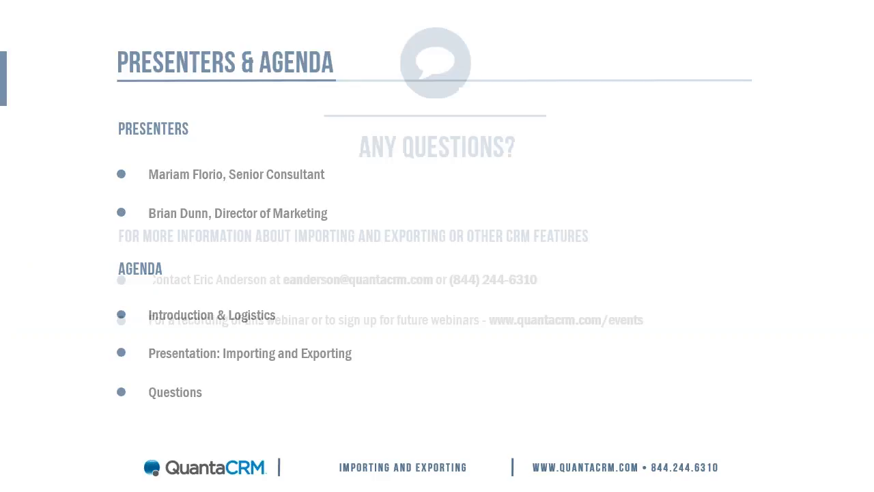